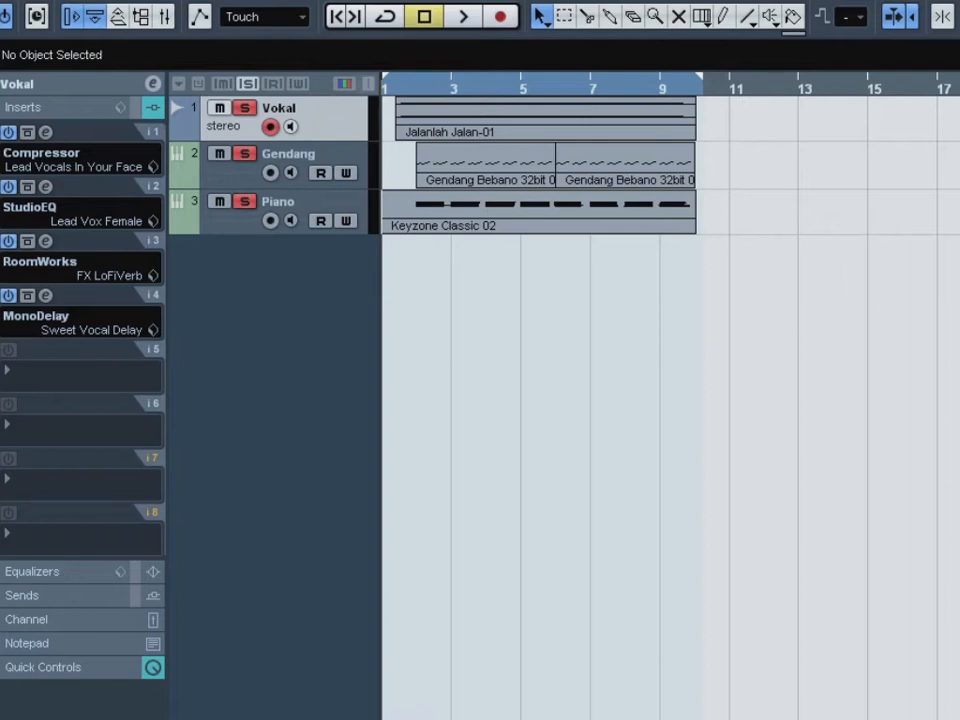
- Review the insert effects and their presets on the Vokal, Gendang and Piano tracks, finishing on Vokal
{"action": "left_click", "coordinate": [311, 156]}
{"action": "left_click", "coordinate": [311, 204]}
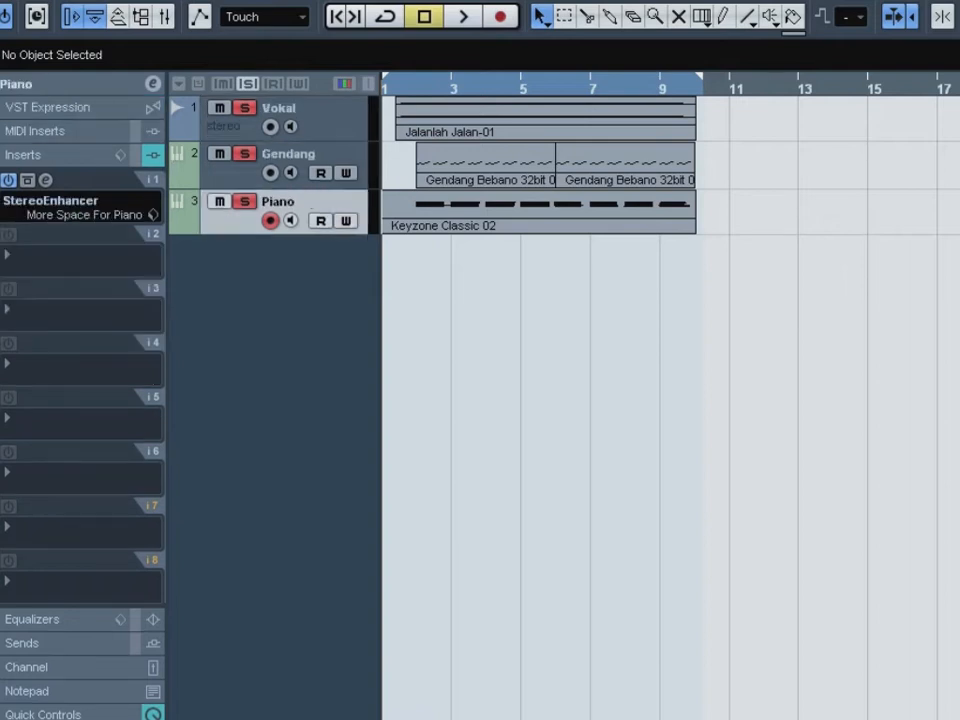
{"action": "left_click", "coordinate": [311, 109]}
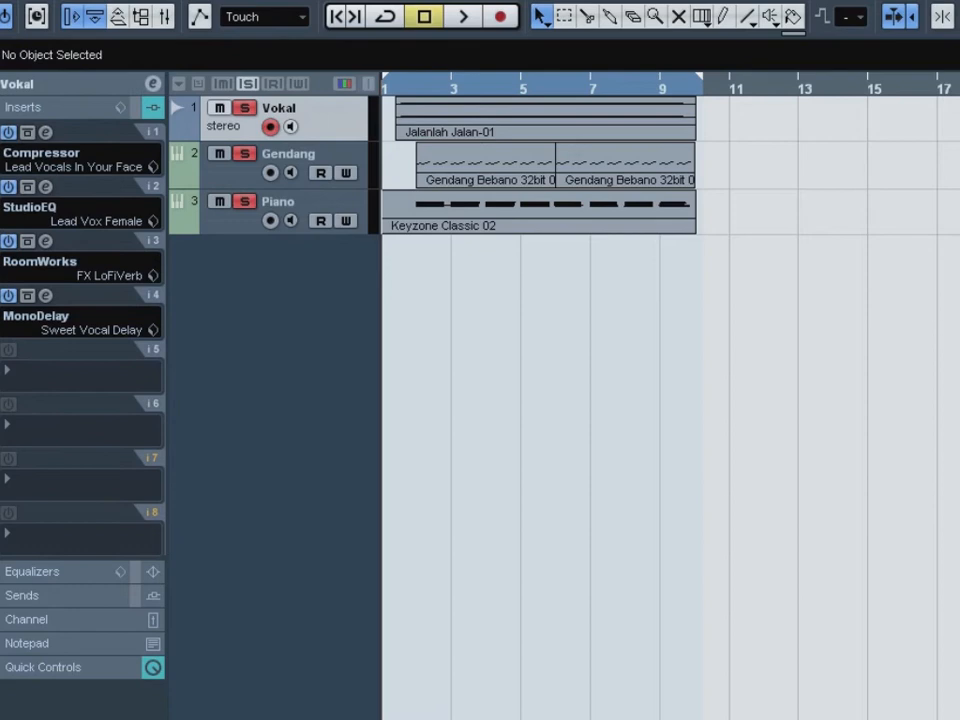
{"action": "left_click", "coordinate": [311, 156]}
{"action": "left_click", "coordinate": [311, 204]}
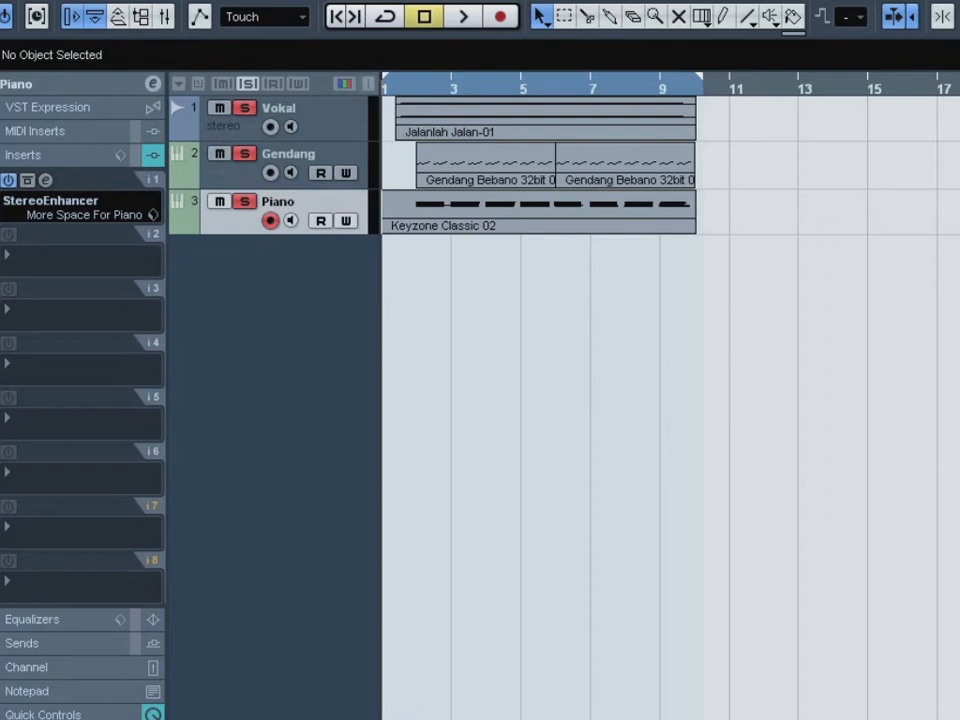
{"action": "left_click", "coordinate": [318, 112]}
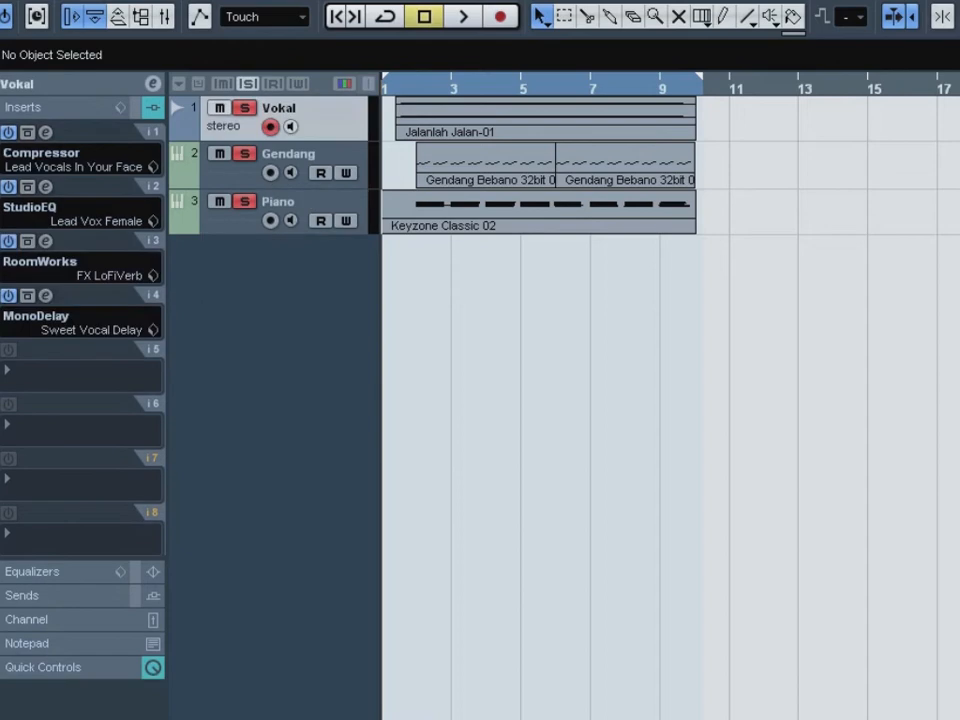
{"action": "left_click", "coordinate": [318, 158]}
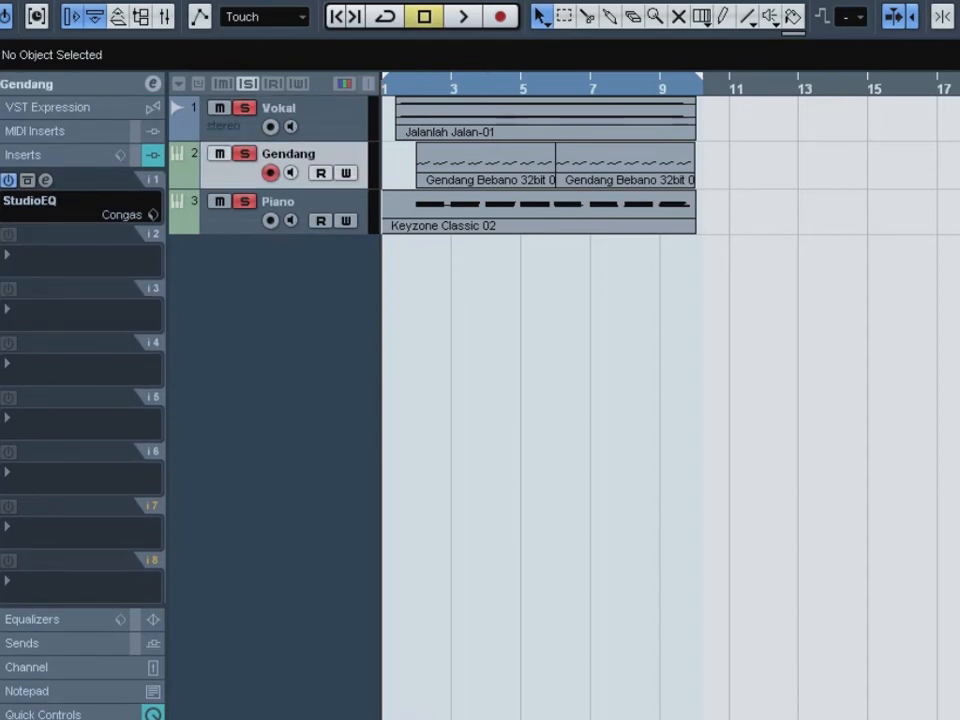
{"action": "left_click", "coordinate": [318, 112]}
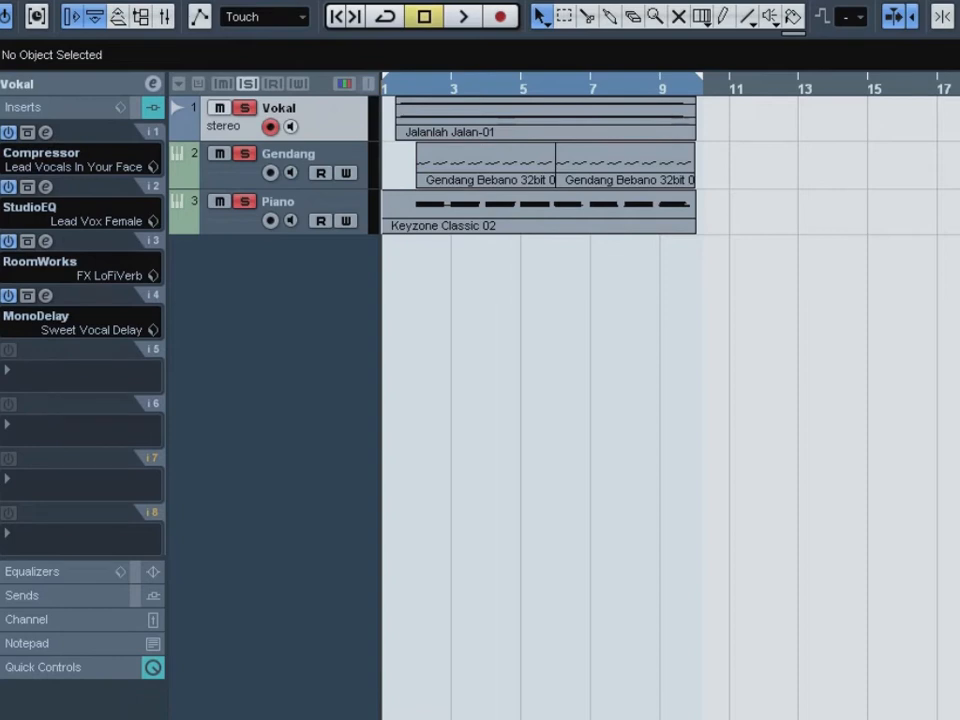
- Inspect the channel levels in the mixer, and play the whole arrangement to its end
{"action": "key", "text": "F3"}
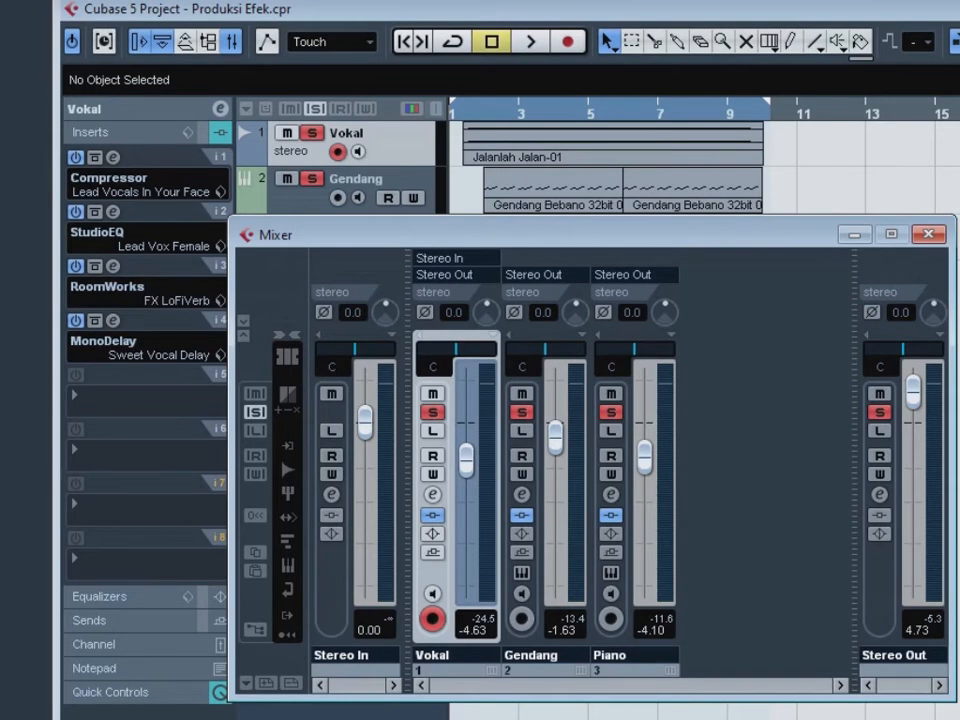
{"action": "key", "text": "F3"}
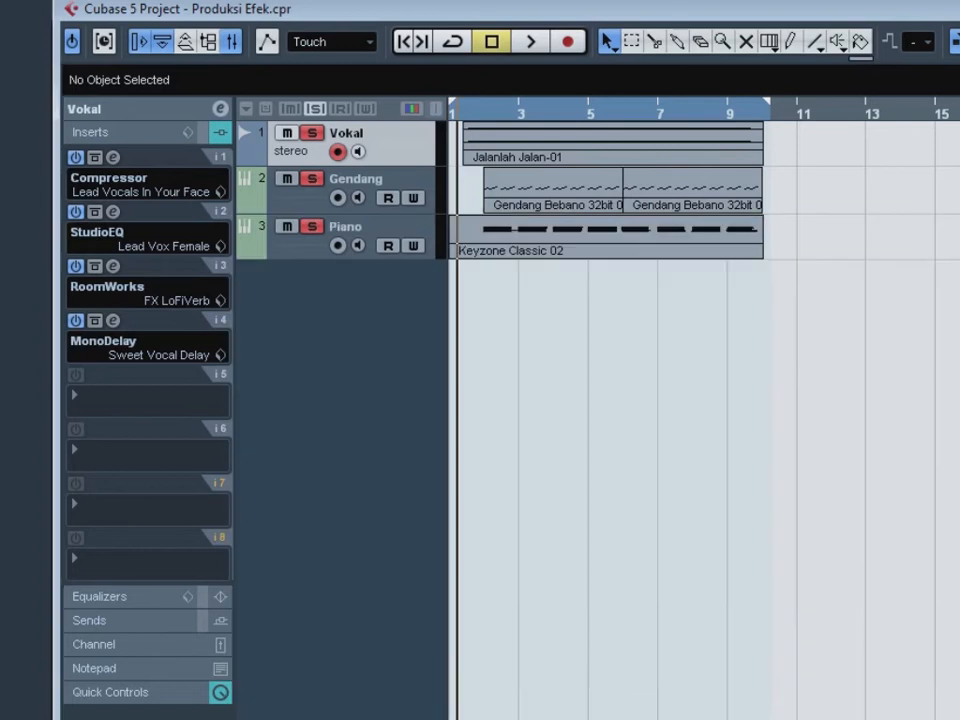
{"action": "key", "text": "space"}
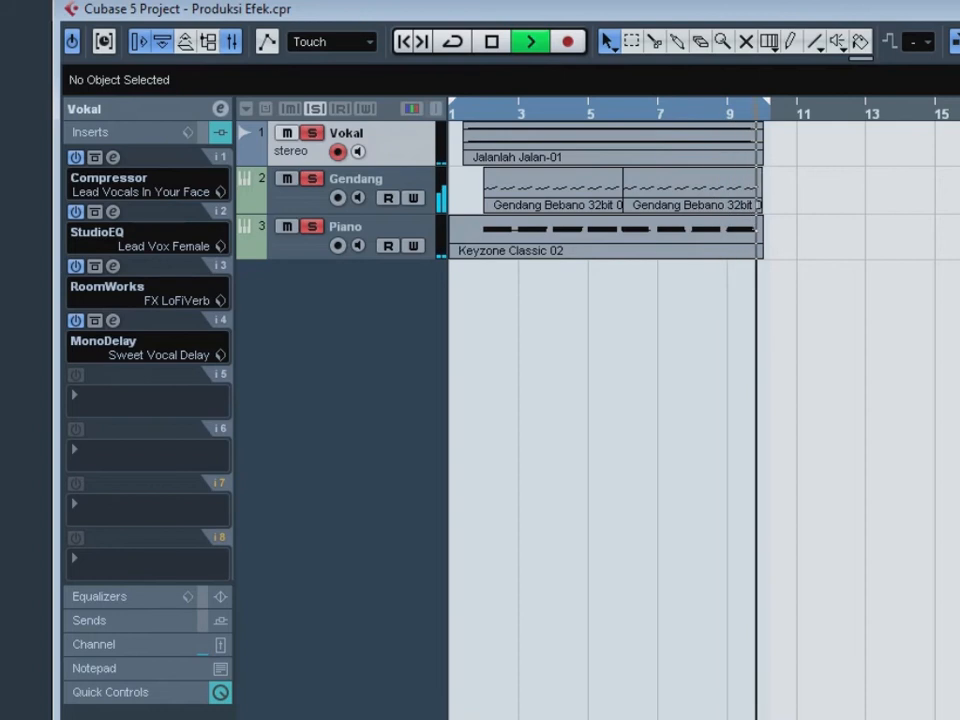
{"action": "key", "text": "space"}
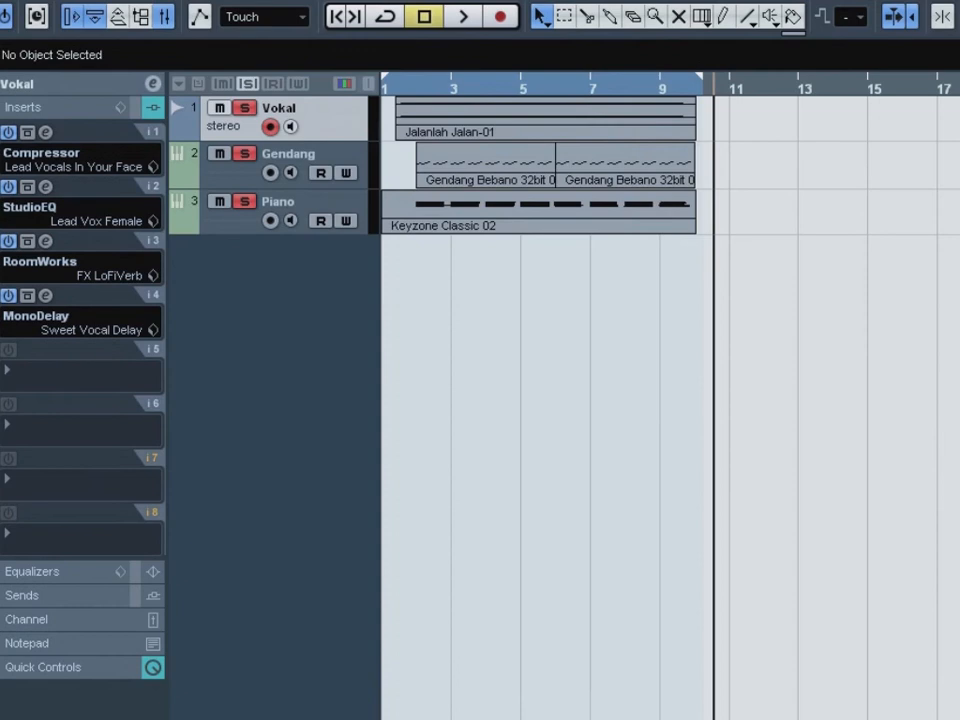
- Listen to the opening bars again, starting just after the beginning of bar 1
{"action": "left_click", "coordinate": [393, 89]}
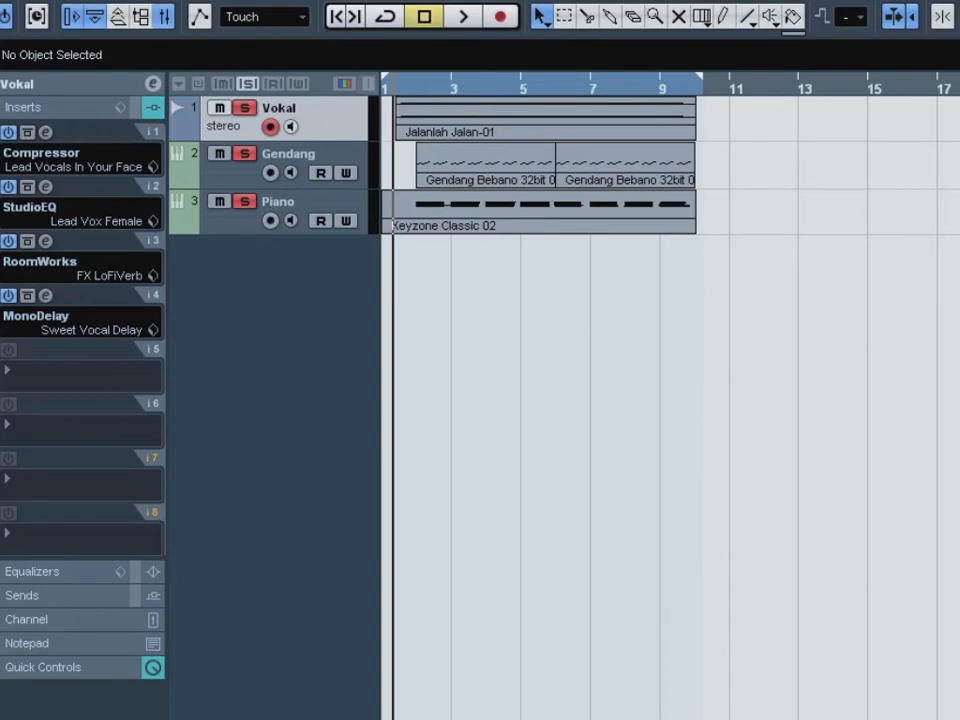
{"action": "key", "text": "space"}
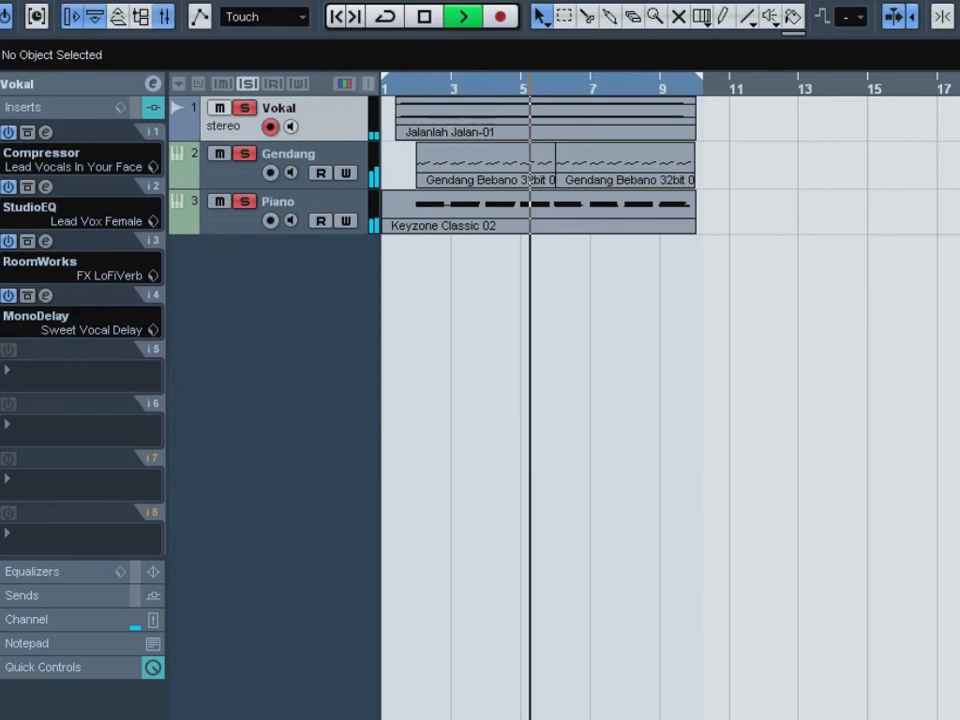
{"action": "key", "text": "space"}
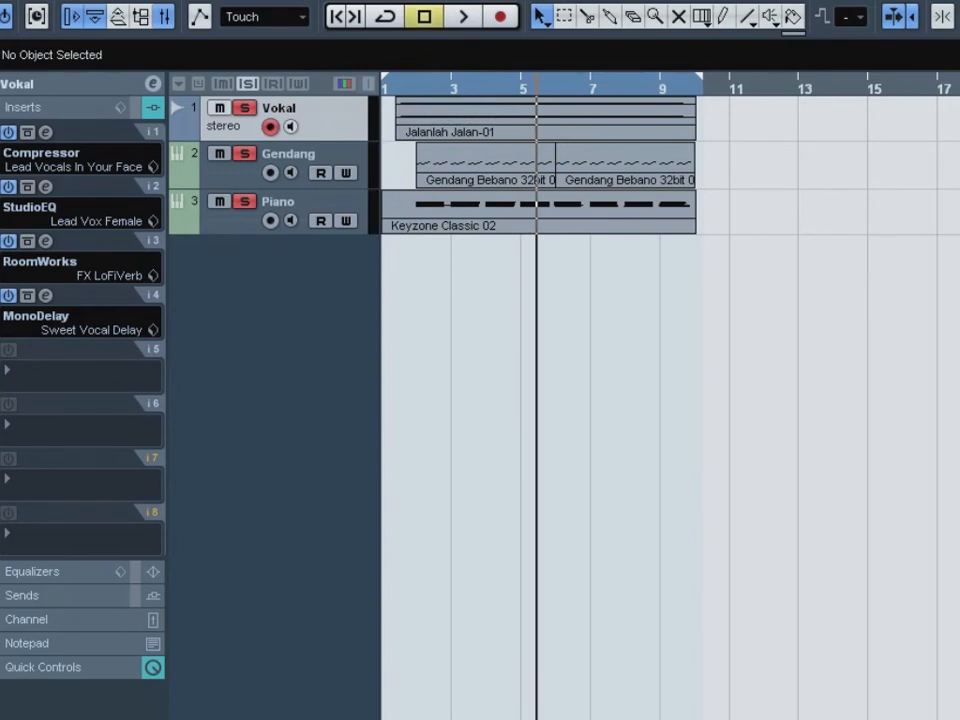
- While playing from near the start, set the Gendang mixer level to -4.63 and the Vokal level to -0.23
{"action": "key", "text": "F3"}
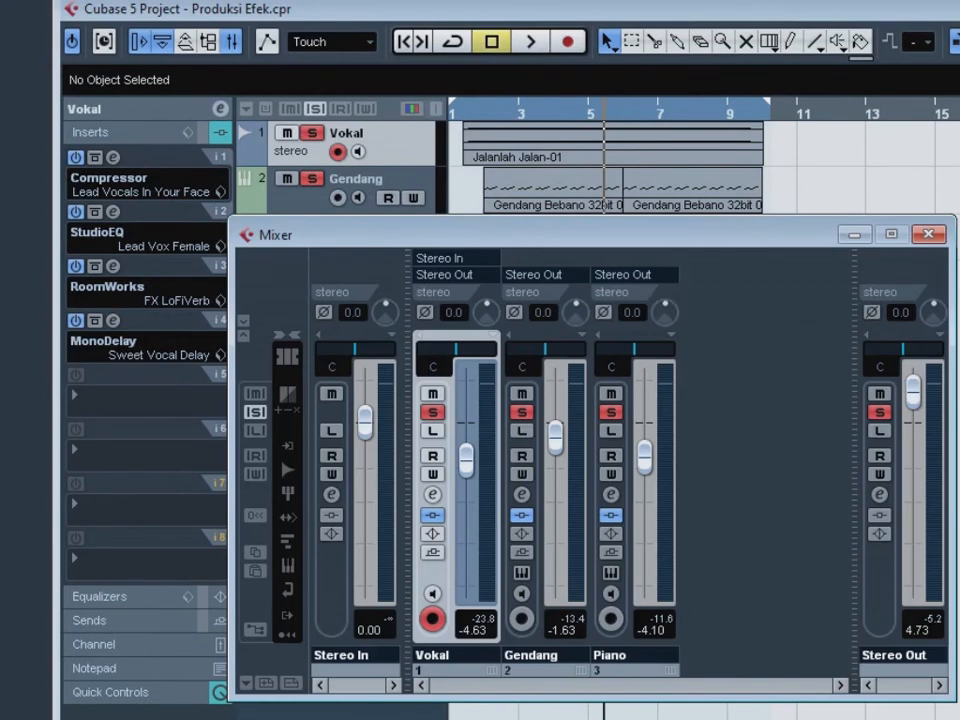
{"action": "key", "text": "F3"}
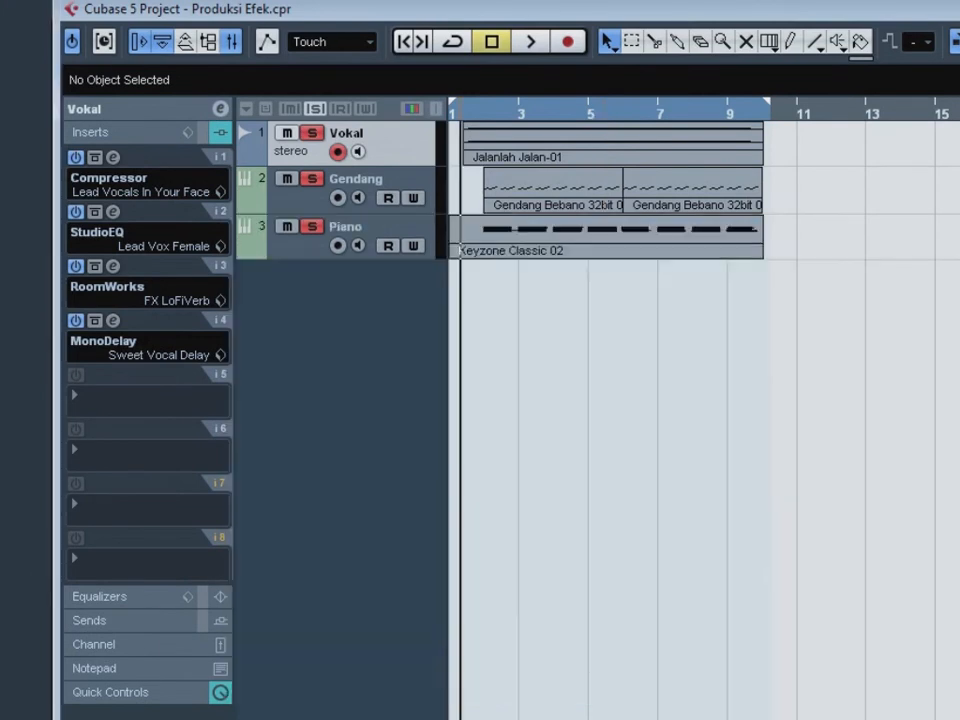
{"action": "key", "text": "F3"}
{"action": "key", "text": "space"}
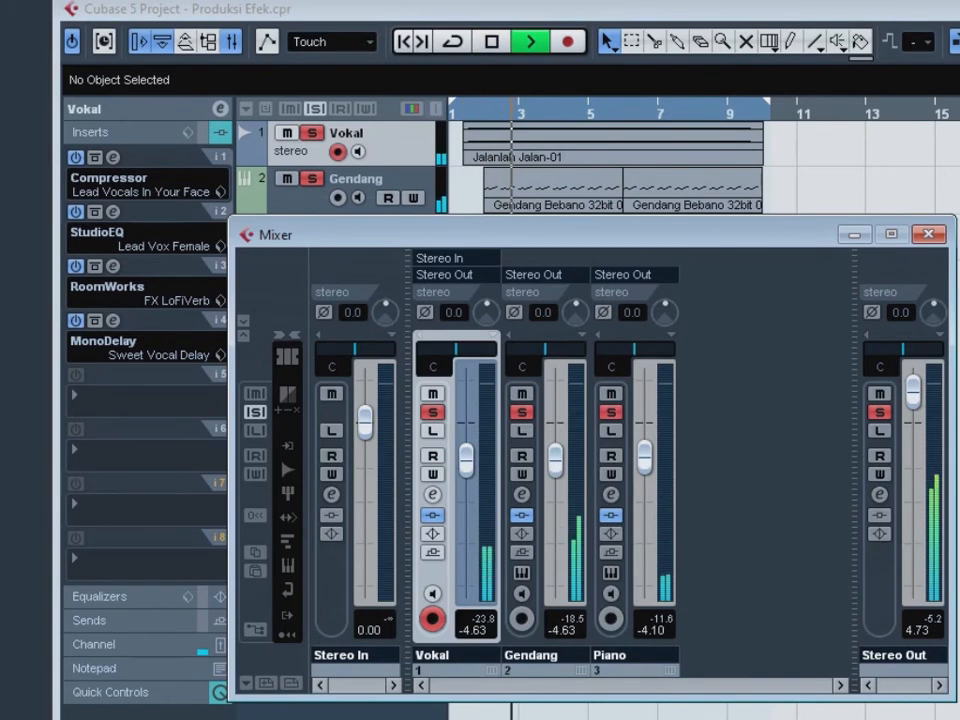
{"action": "left_click_drag", "start_coordinate": [466, 460], "coordinate": [466, 418]}
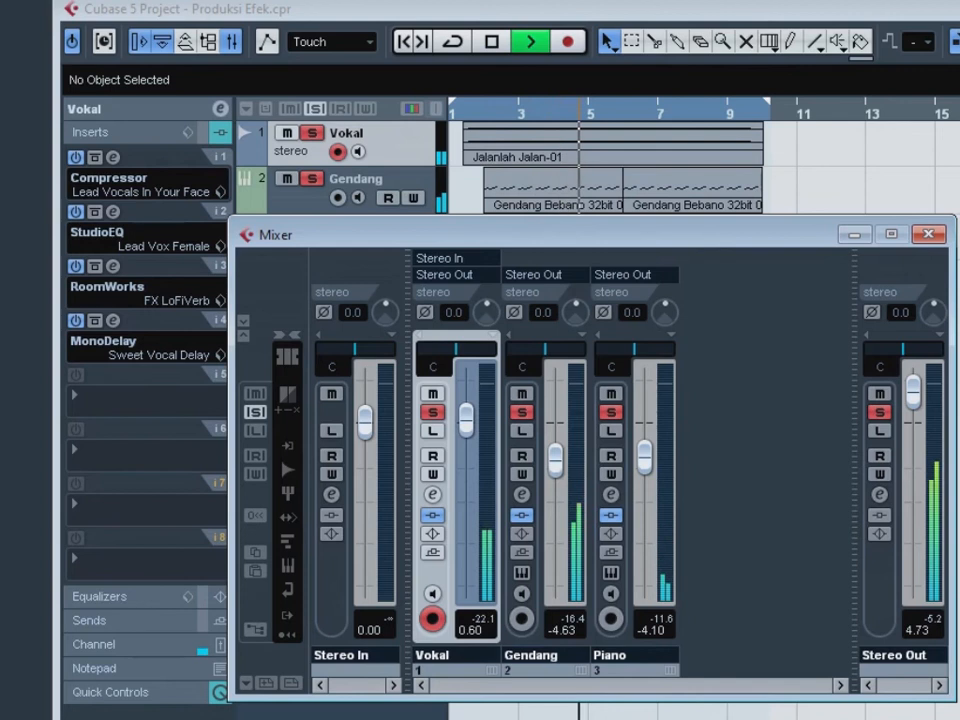
{"action": "left_click_drag", "start_coordinate": [466, 420], "coordinate": [466, 424]}
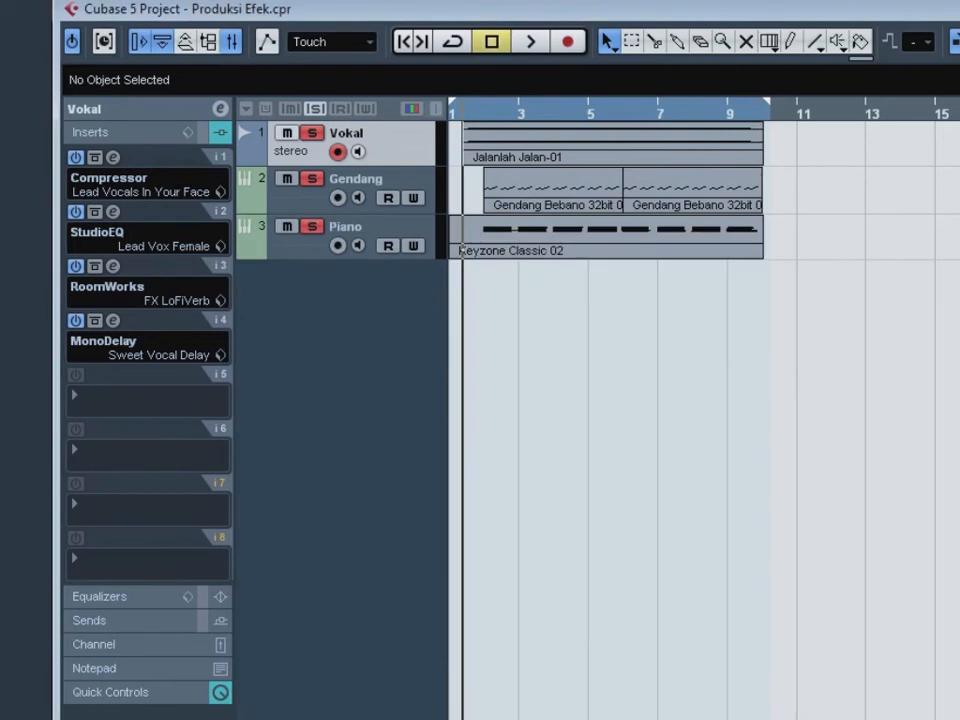
- Play the mix from the start of the vocal and set the Piano mixer level to -8.77
{"action": "key", "text": "F3"}
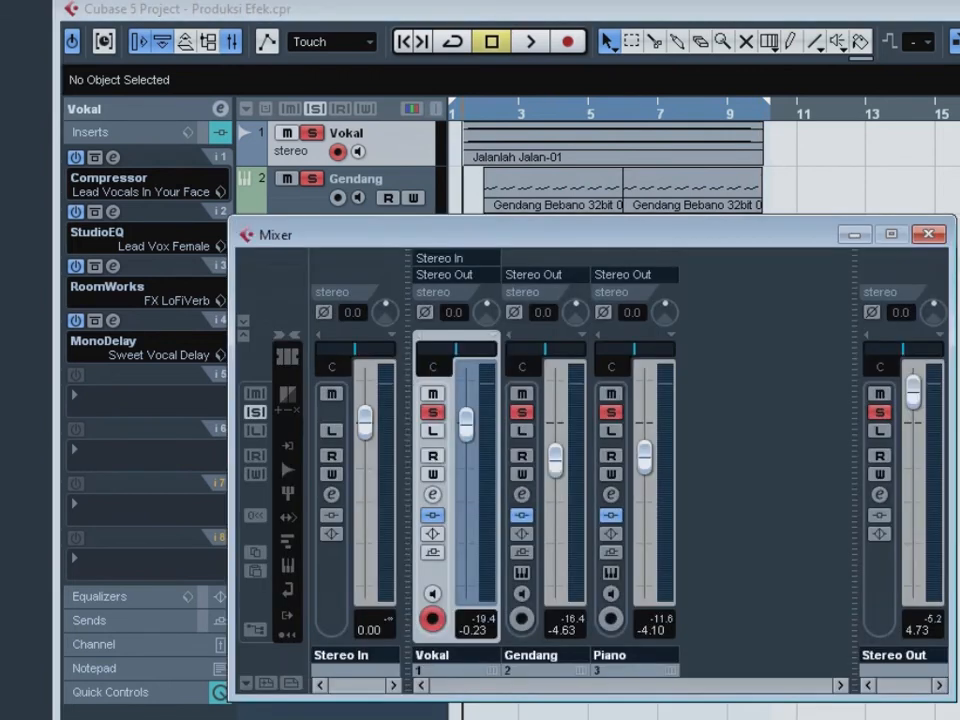
{"action": "key", "text": "space"}
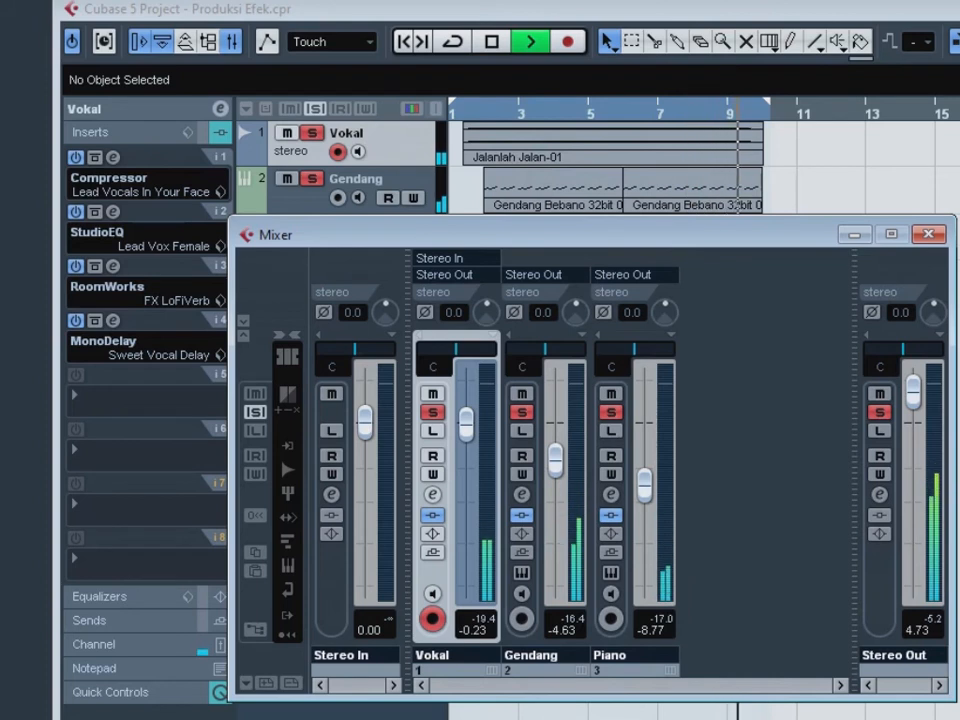
{"action": "key", "text": "space"}
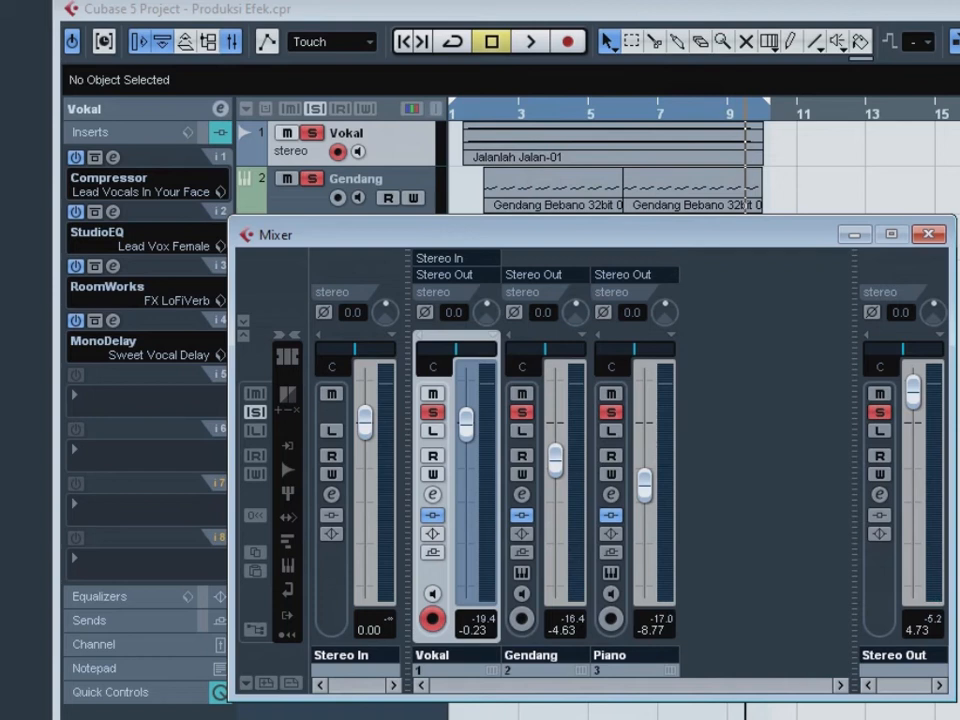
- Pan the Piano channel to R54 and the Gendang channel to L54 in the mixer
{"action": "key", "text": "Home"}
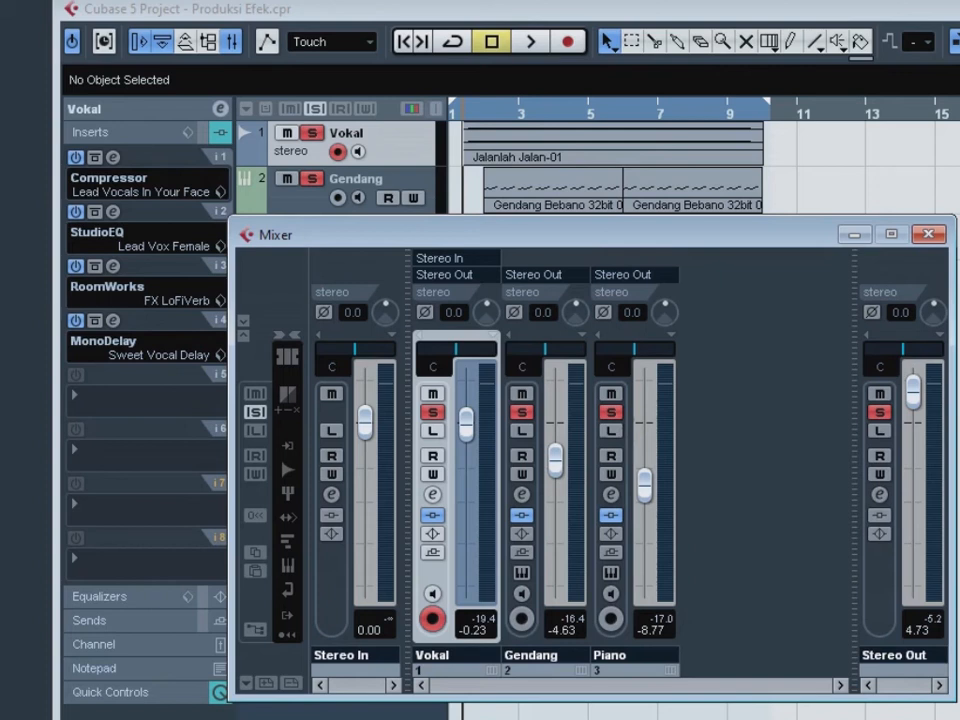
{"action": "mouse_move", "coordinate": [634, 349]}
{"action": "left_mouse_down"}
{"action": "mouse_move", "coordinate": [625, 349]}
{"action": "mouse_move", "coordinate": [647, 349]}
{"action": "mouse_move", "coordinate": [614, 349]}
{"action": "mouse_move", "coordinate": [663, 349]}
{"action": "left_mouse_up"}
{"action": "left_click_drag", "start_coordinate": [663, 349], "coordinate": [604, 349]}
{"action": "mouse_move", "coordinate": [604, 349]}
{"action": "left_mouse_down"}
{"action": "mouse_move", "coordinate": [660, 349]}
{"action": "mouse_move", "coordinate": [636, 349]}
{"action": "mouse_move", "coordinate": [652, 349]}
{"action": "left_mouse_up"}
{"action": "left_click_drag", "start_coordinate": [652, 349], "coordinate": [655, 349]}
{"action": "left_click_drag", "start_coordinate": [545, 349], "coordinate": [525, 349]}
{"action": "key", "text": "F3"}
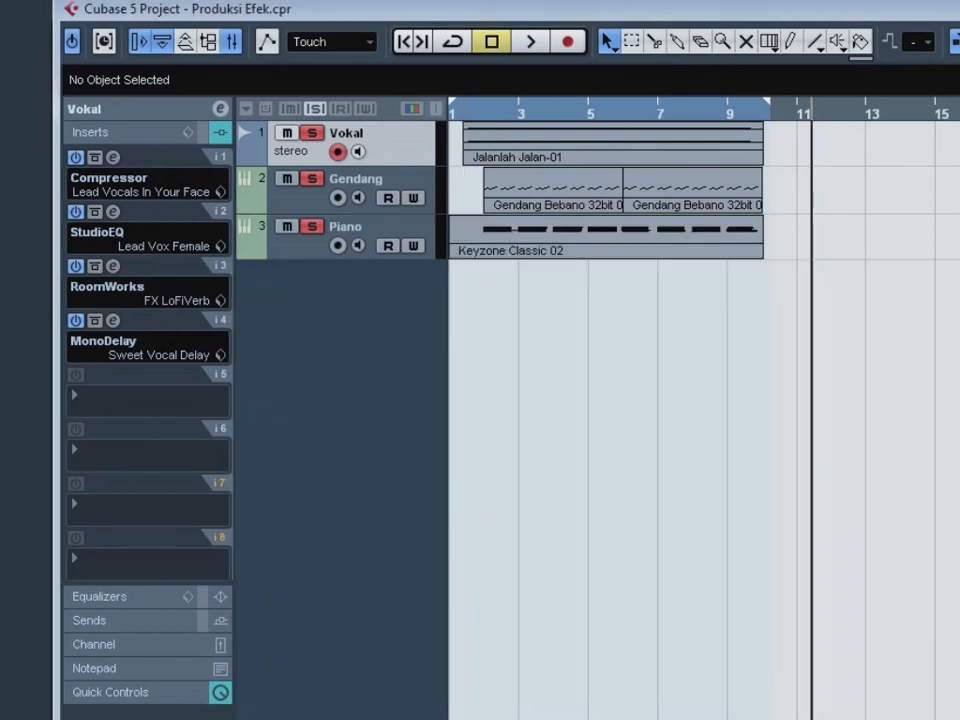
- Play the panned mix from near the start of bar 1 to hear the stereo placement
{"action": "key", "text": "KP_0"}
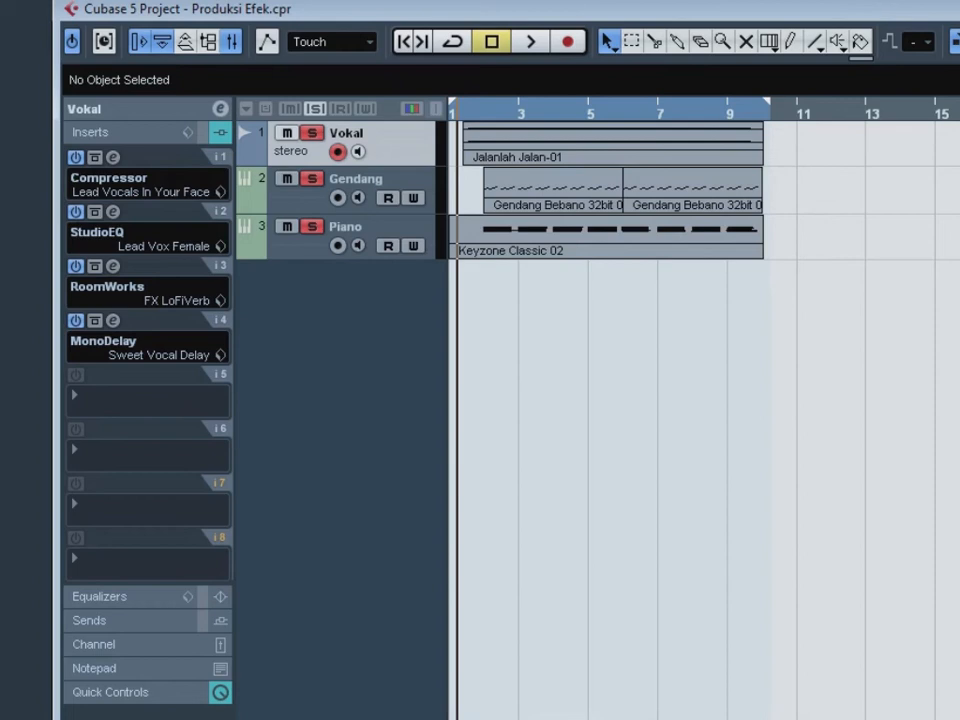
{"action": "key", "text": "space"}
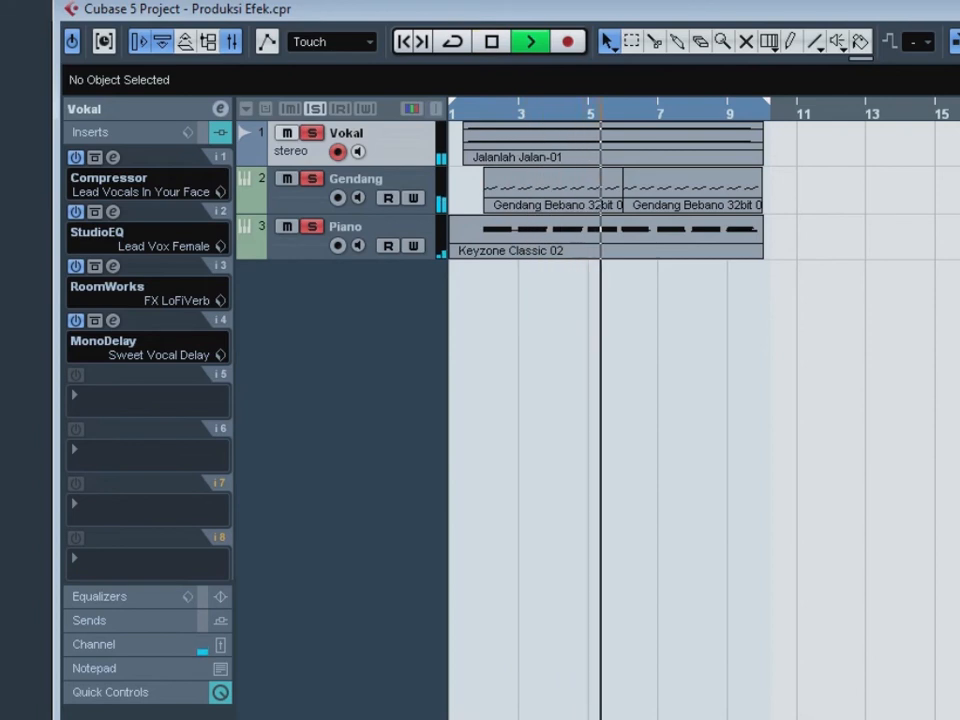
{"action": "key", "text": "space"}
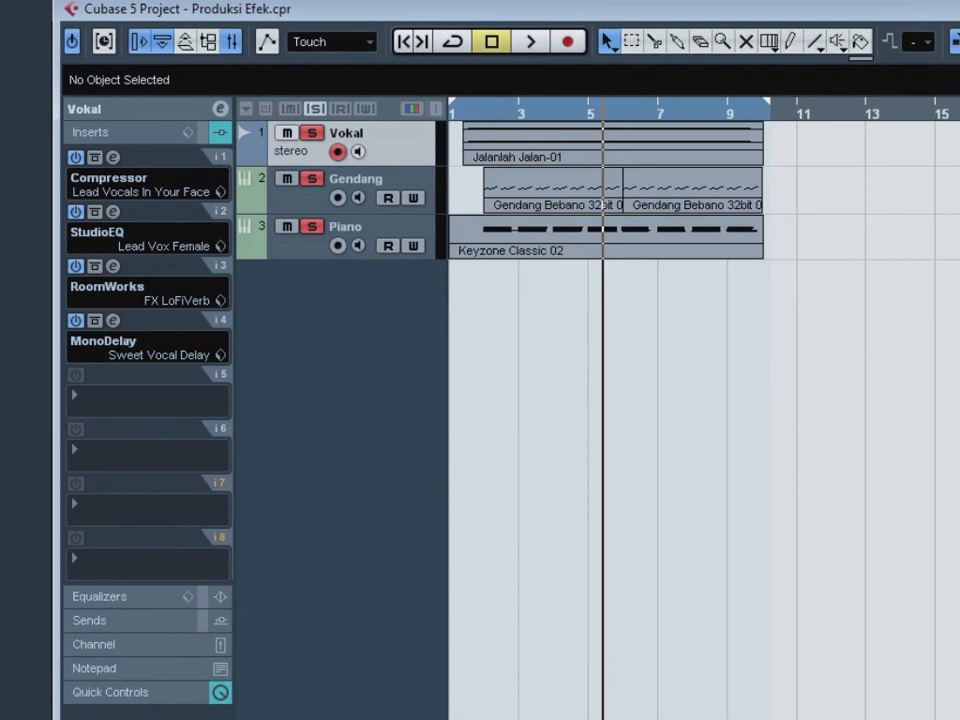
- Set the mixer levels to 6.02 for Vokal, 3.51 for Gendang, 4.21 for Piano and 5.22 for Stereo Out, and test them in playback
{"action": "key", "text": "Home"}
{"action": "key", "text": "F3"}
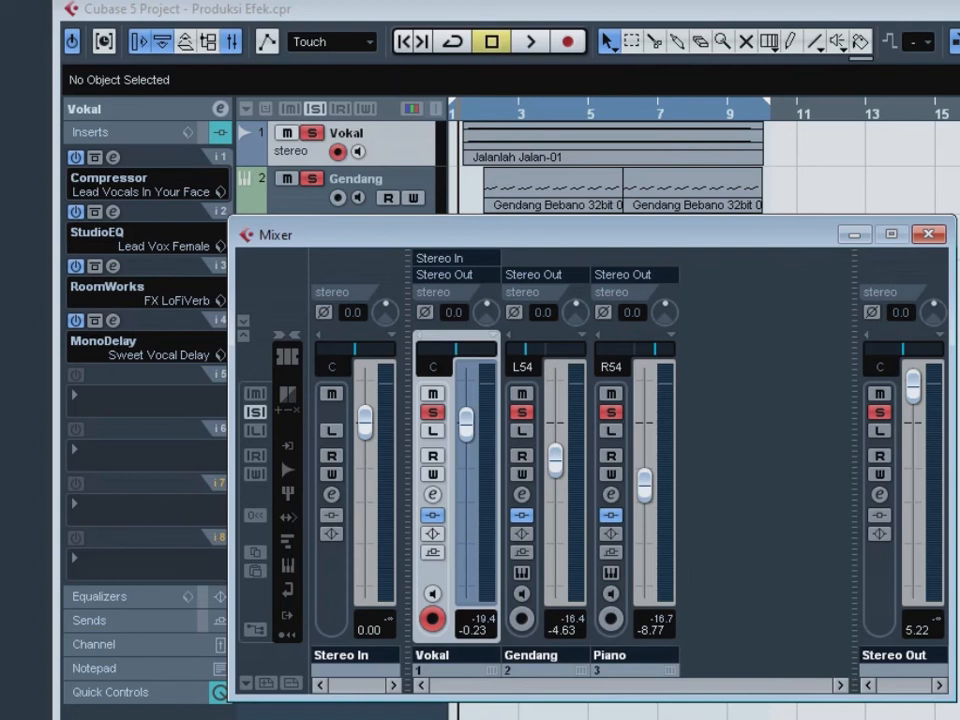
{"action": "left_click_drag", "start_coordinate": [466, 424], "coordinate": [466, 380]}
{"action": "left_click_drag", "start_coordinate": [555, 460], "coordinate": [555, 401]}
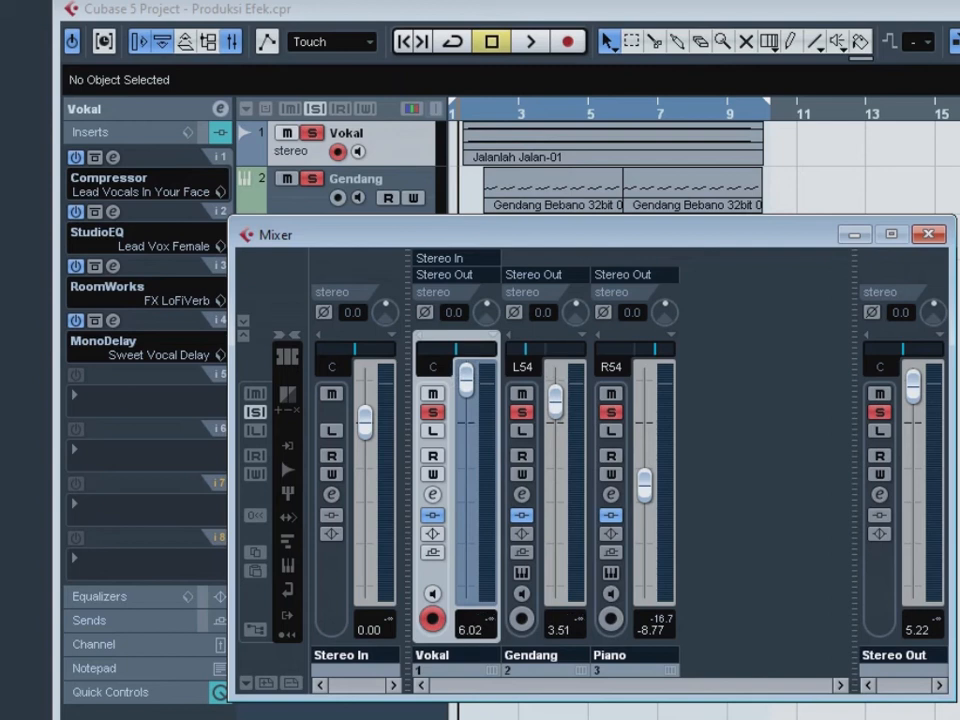
{"action": "left_click_drag", "start_coordinate": [645, 485], "coordinate": [645, 394]}
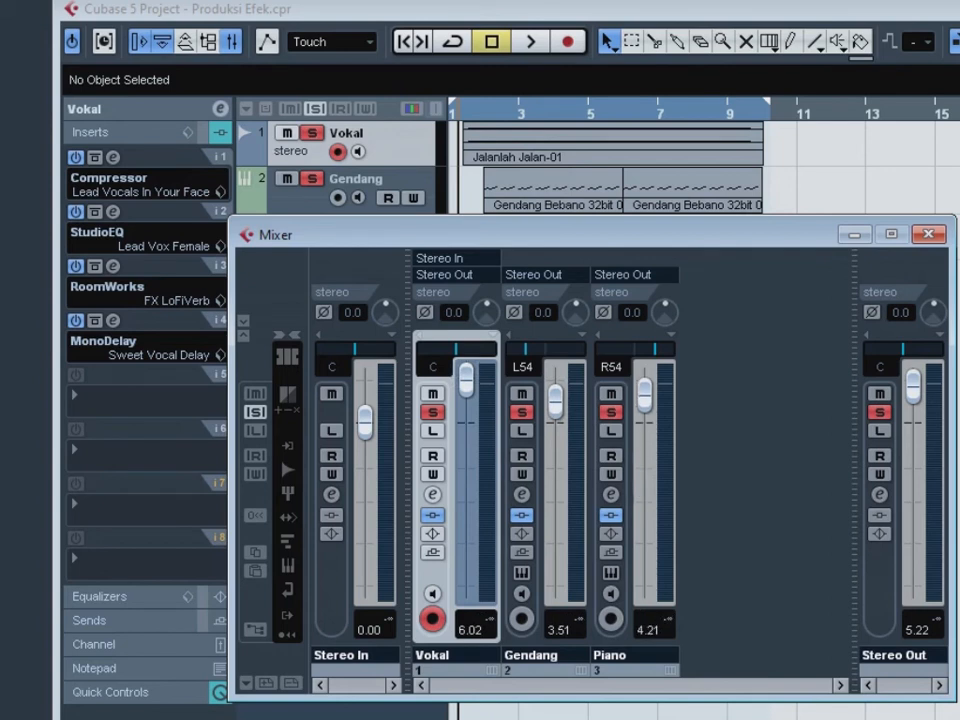
{"action": "key", "text": "space"}
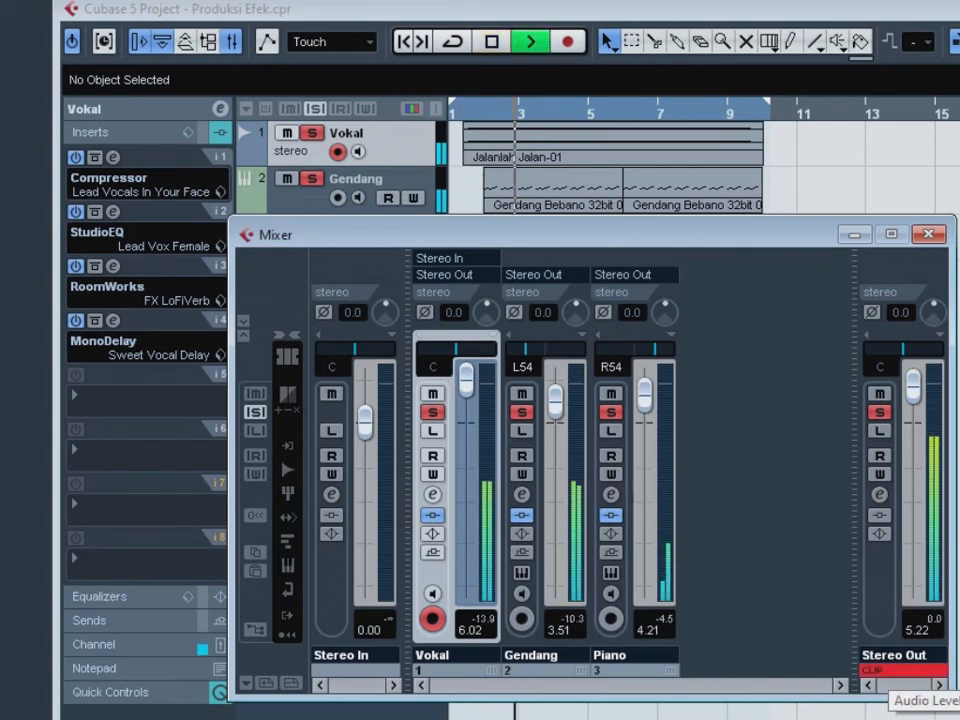
{"action": "key", "text": "space"}
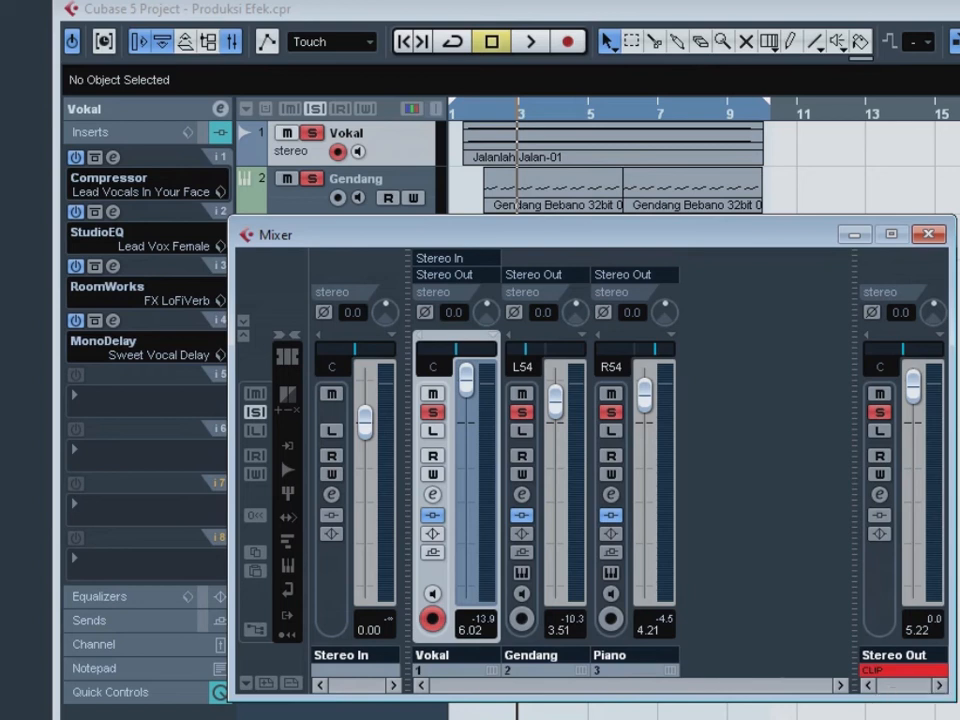
- Set the mixer levels to 3.36 for Vokal, -2.56 for Gendang, -4.45 for Piano and 5.10 for Stereo Out
{"action": "left_click_drag", "start_coordinate": [466, 380], "coordinate": [466, 402]}
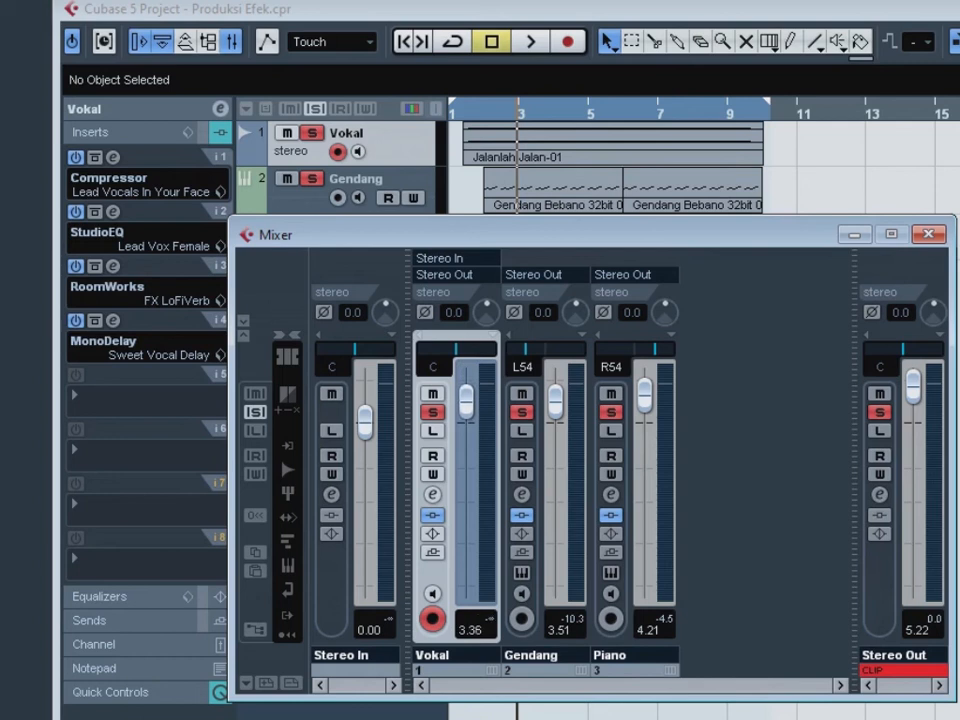
{"action": "left_click_drag", "start_coordinate": [555, 401], "coordinate": [555, 446]}
{"action": "left_click_drag", "start_coordinate": [645, 394], "coordinate": [645, 456]}
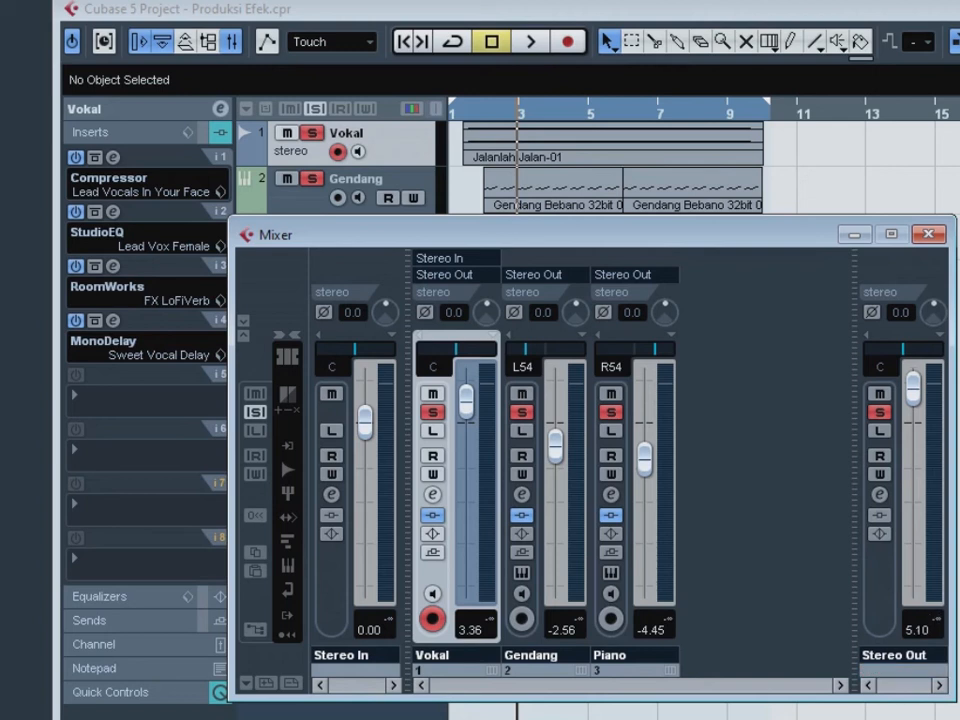
- Play the rebalanced mix from the start of the Vokal clip to check the channel and Stereo Out levels, then hide the mixer
{"action": "left_click", "coordinate": [467, 112]}
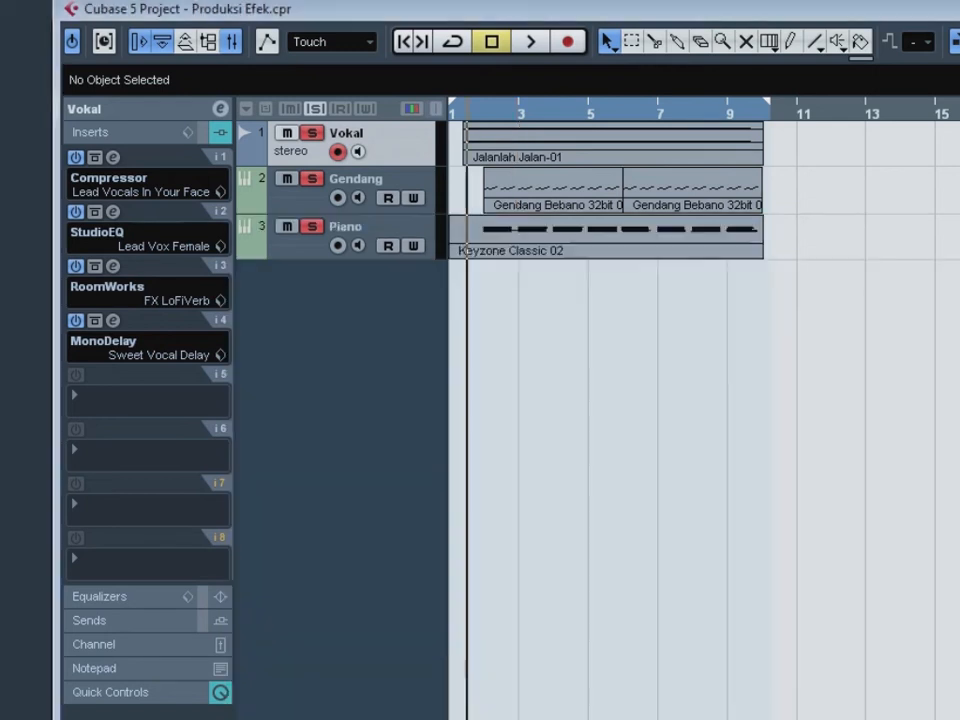
{"action": "key", "text": "F3"}
{"action": "key", "text": "space"}
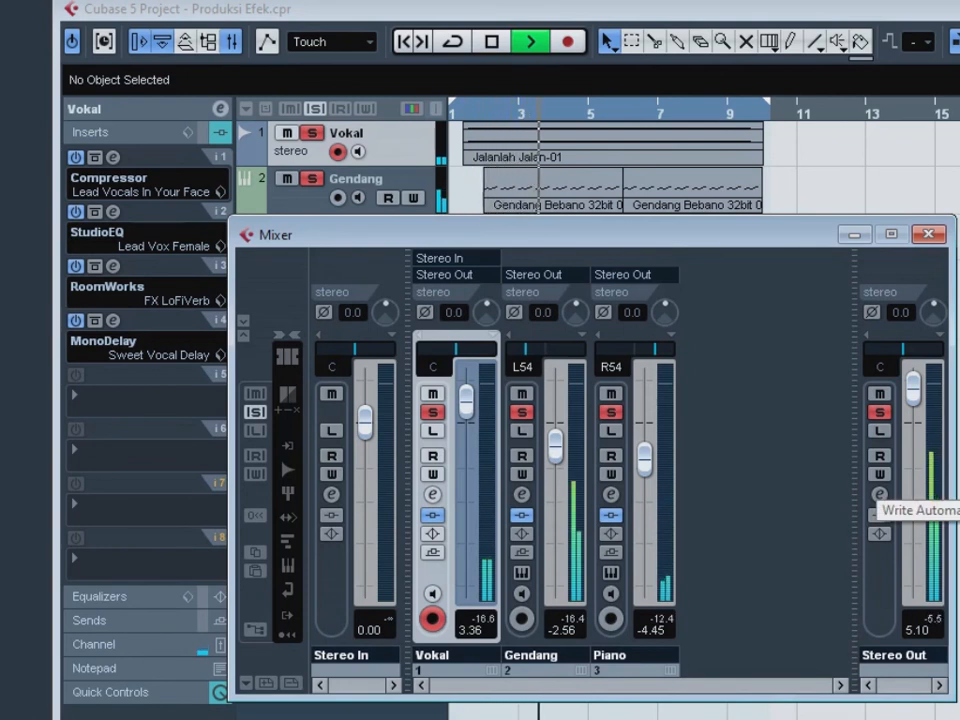
{"action": "key", "text": "space"}
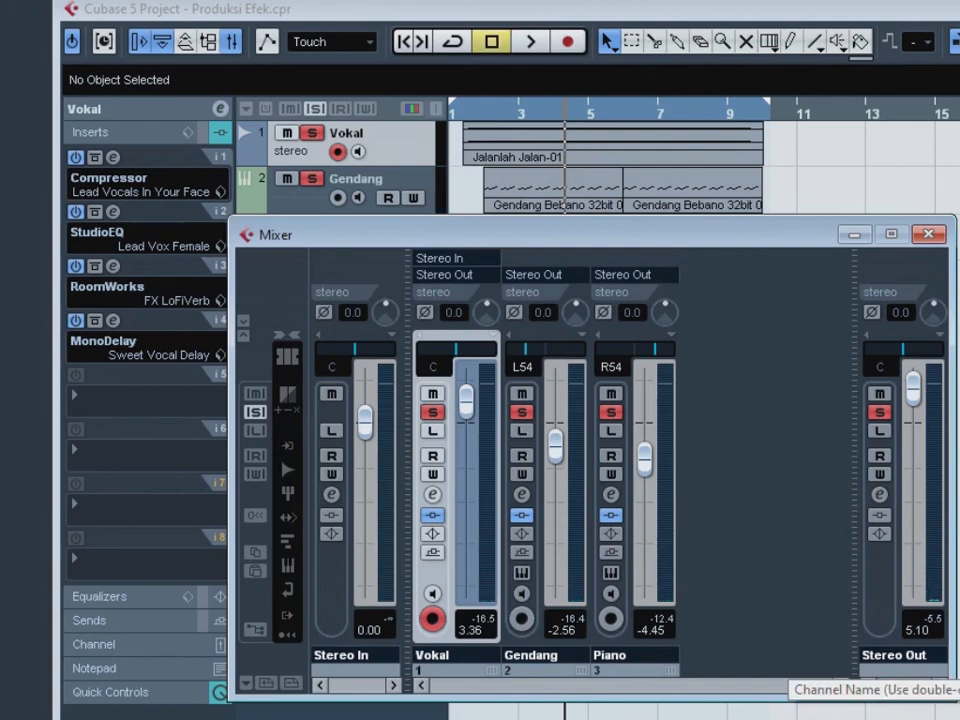
{"action": "key", "text": "F3"}
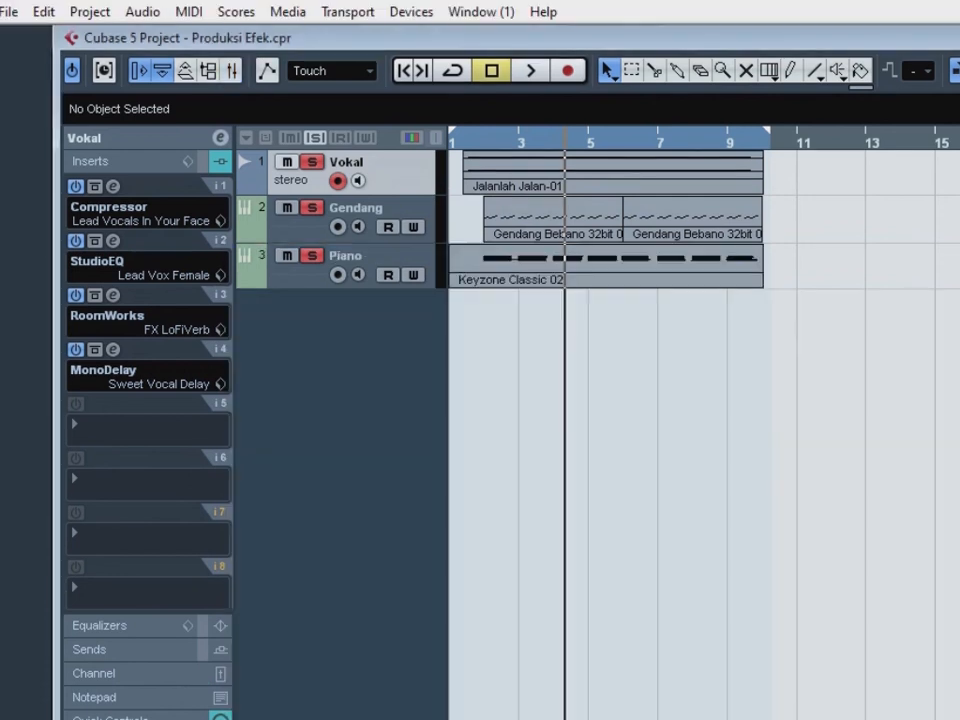
- Set the left locator just before the Vokal clip and the right locator just past the end of all clips, and maximize the project window
{"action": "key", "text": "KP_Add"}
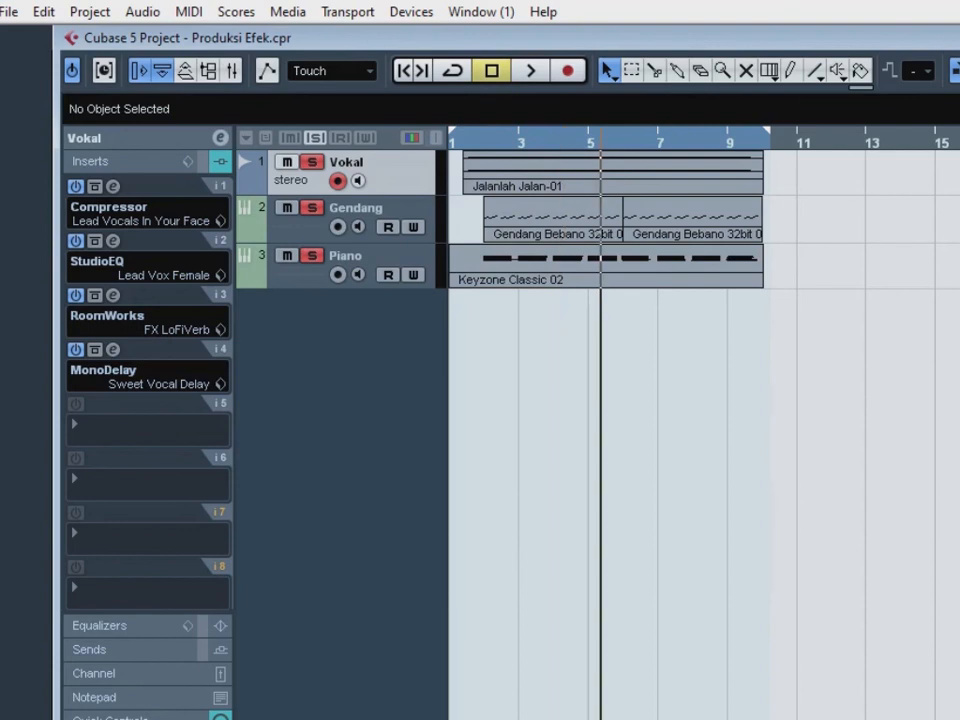
{"action": "key", "text": "KP_Subtract"}
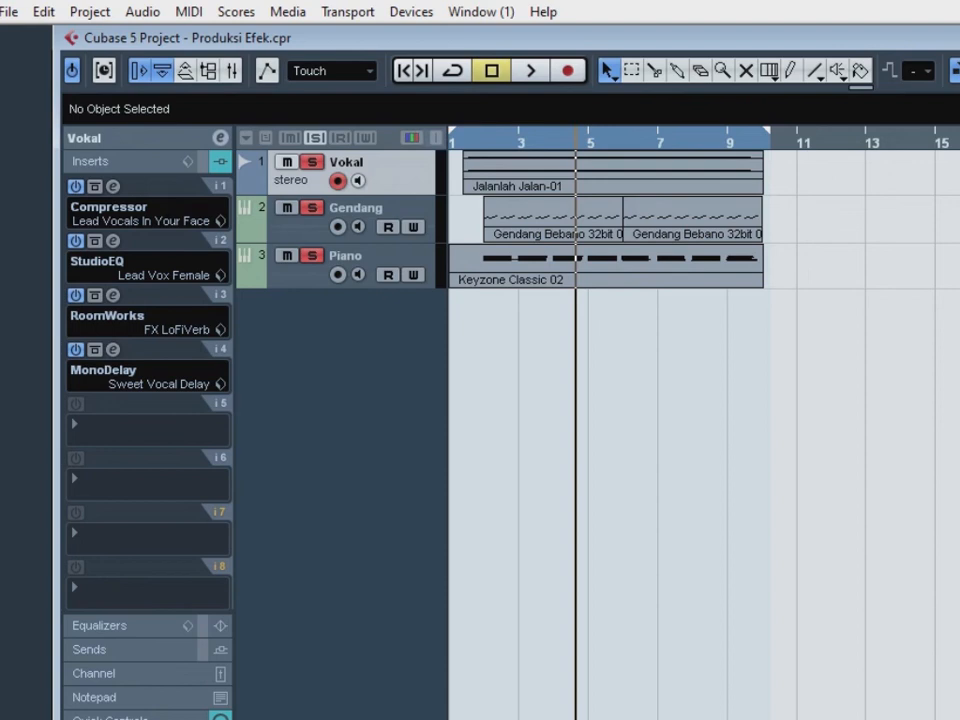
{"action": "mouse_move", "coordinate": [452, 131]}
{"action": "left_mouse_down"}
{"action": "mouse_move", "coordinate": [476, 131]}
{"action": "mouse_move", "coordinate": [463, 131]}
{"action": "left_mouse_up"}
{"action": "left_click_drag", "start_coordinate": [767, 131], "coordinate": [771, 131]}
{"action": "left_click_drag", "start_coordinate": [463, 131], "coordinate": [459, 131]}
{"action": "key", "text": "KP_1"}
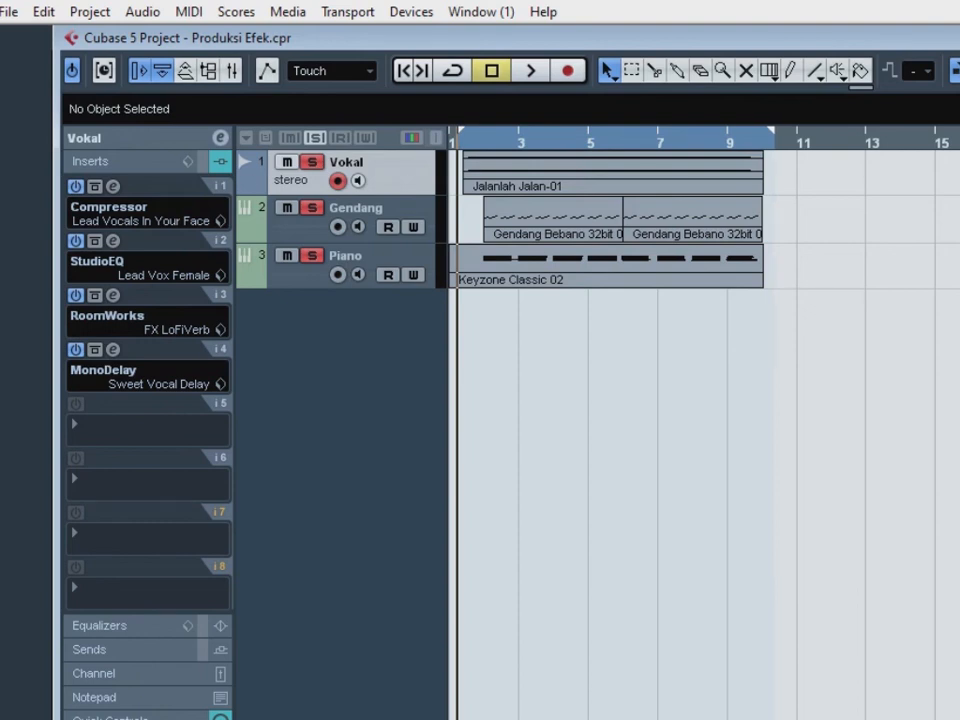
{"action": "double_click", "coordinate": [500, 38]}
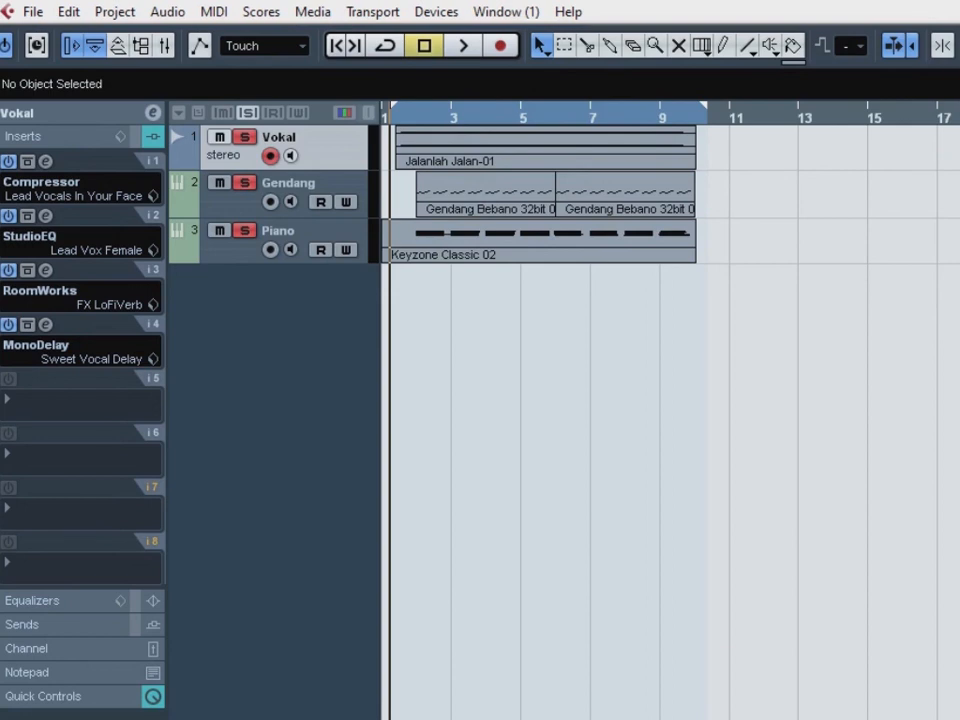
{"action": "mouse_move", "coordinate": [394, 105]}
{"action": "left_mouse_down"}
{"action": "mouse_move", "coordinate": [764, 105]}
{"action": "mouse_move", "coordinate": [392, 105]}
{"action": "left_mouse_up"}
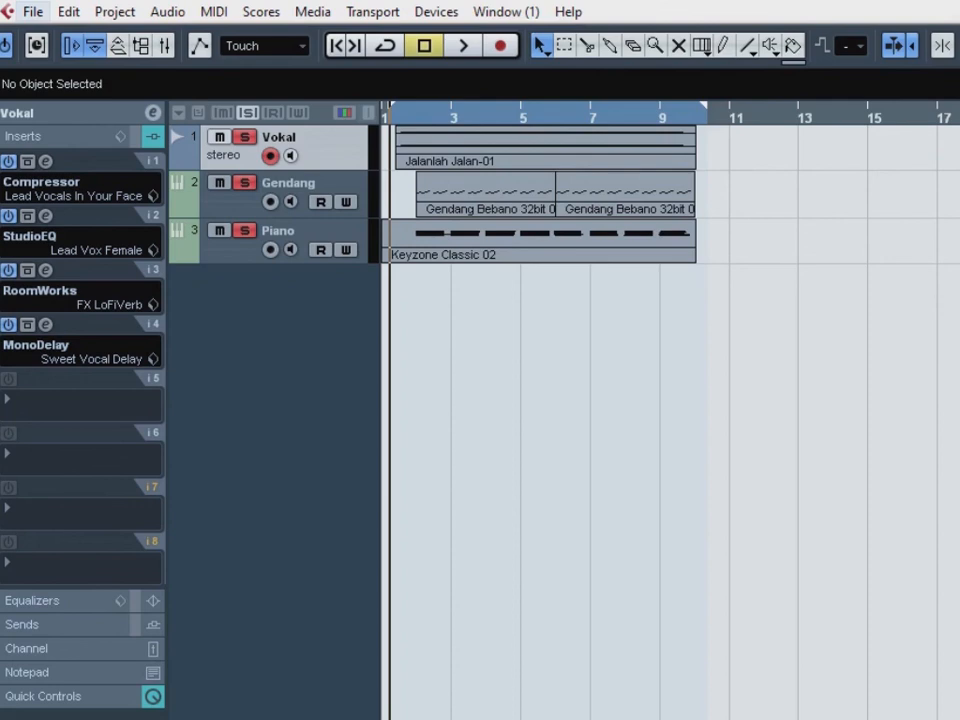
- Start an Audio Mixdown export and use the MPEG 1 Layer 3 format at 320 kBit with a 44.100 kHz sample rate
{"action": "left_click", "coordinate": [33, 11]}
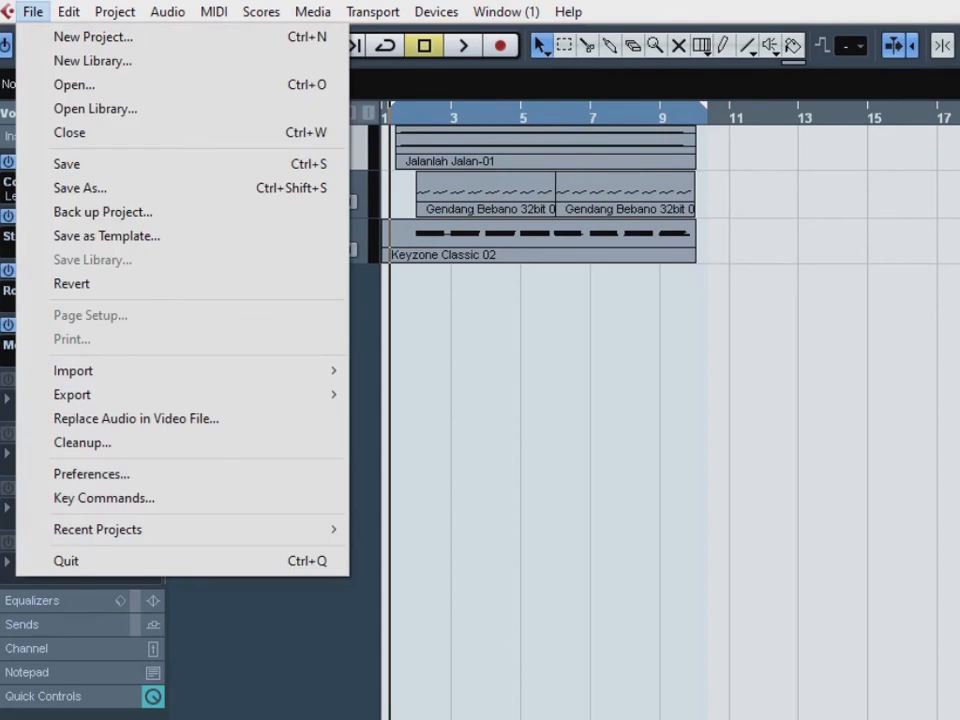
{"action": "mouse_move", "coordinate": [100, 394]}
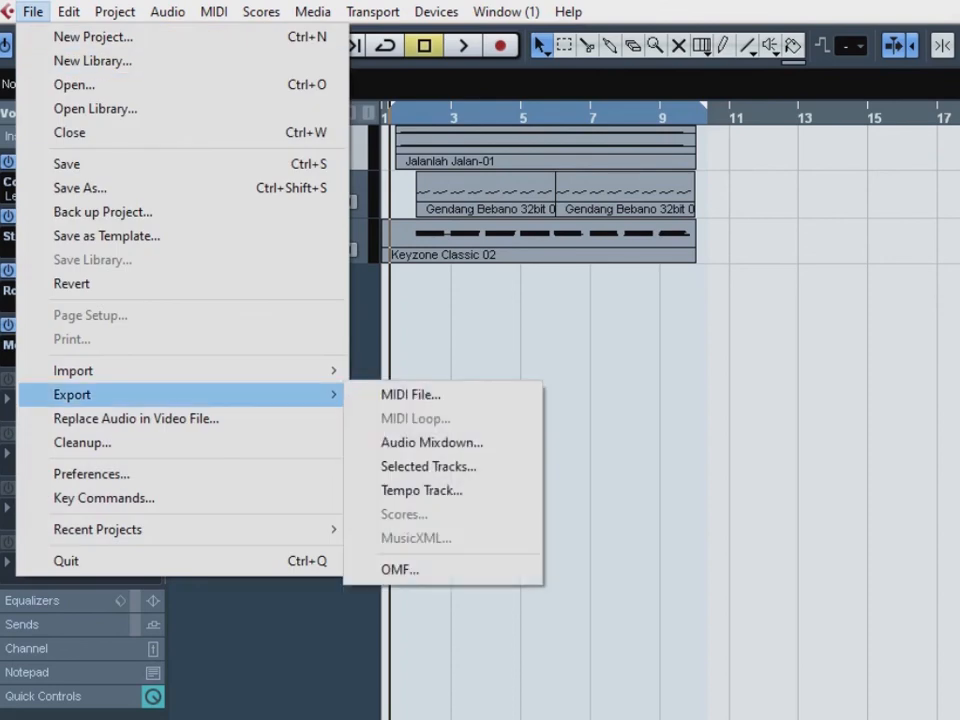
{"action": "left_click", "coordinate": [431, 442]}
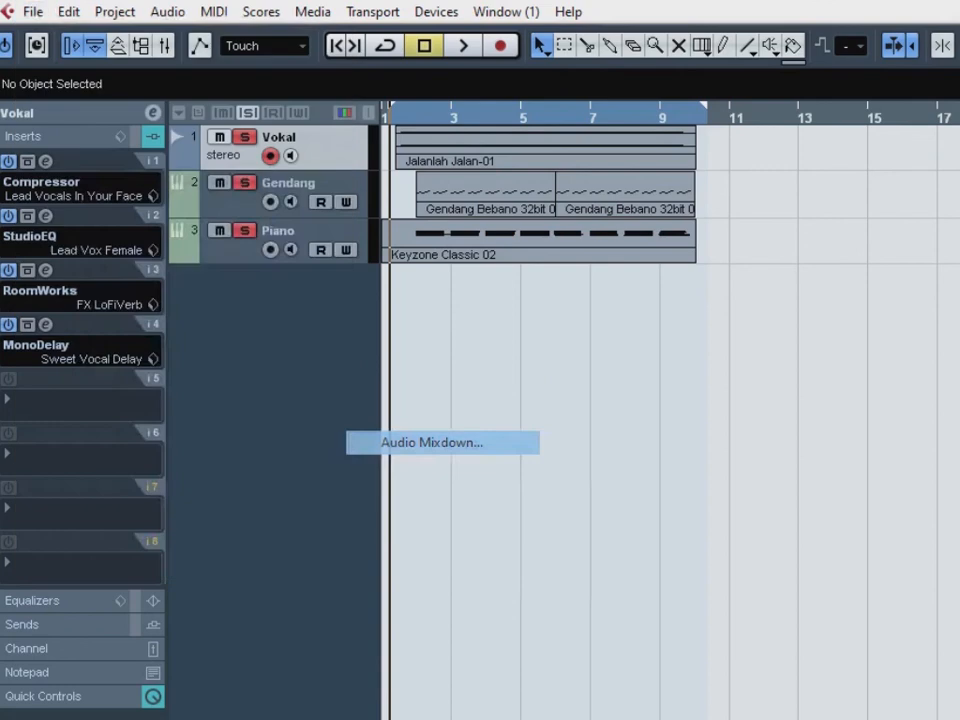
{"action": "left_click_drag", "start_coordinate": [500, 195], "coordinate": [356, 82]}
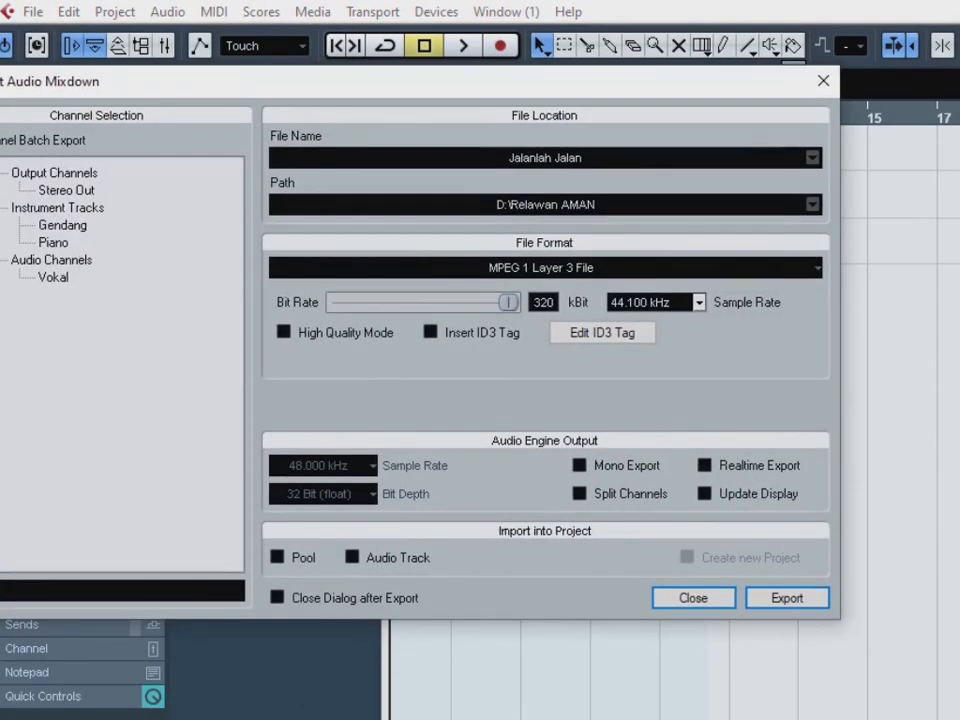
{"action": "left_click", "coordinate": [545, 268]}
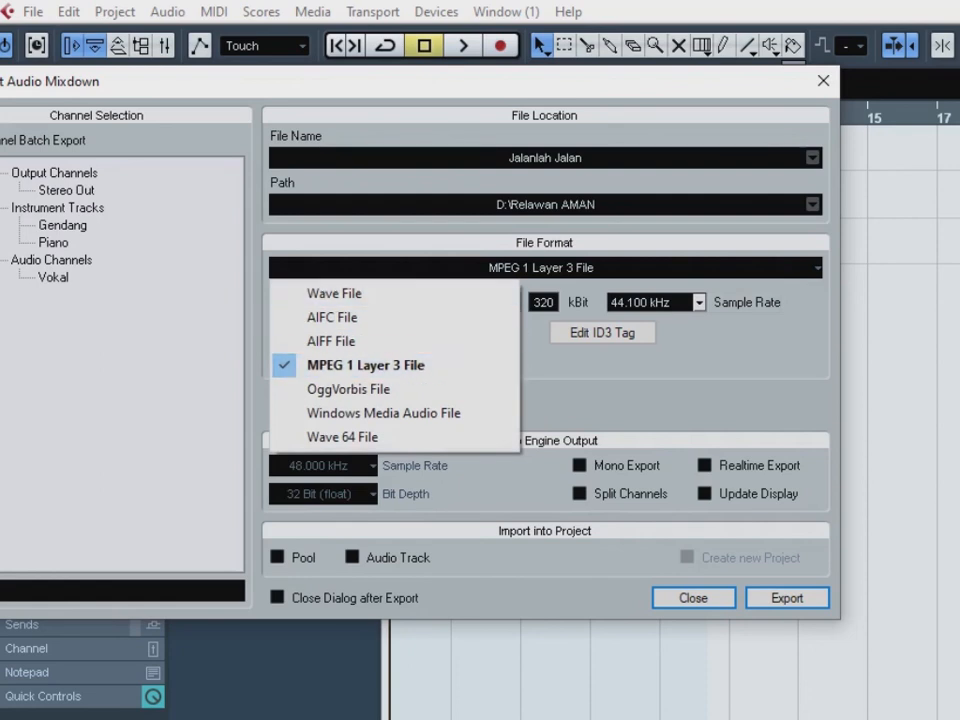
{"action": "key", "text": "Escape"}
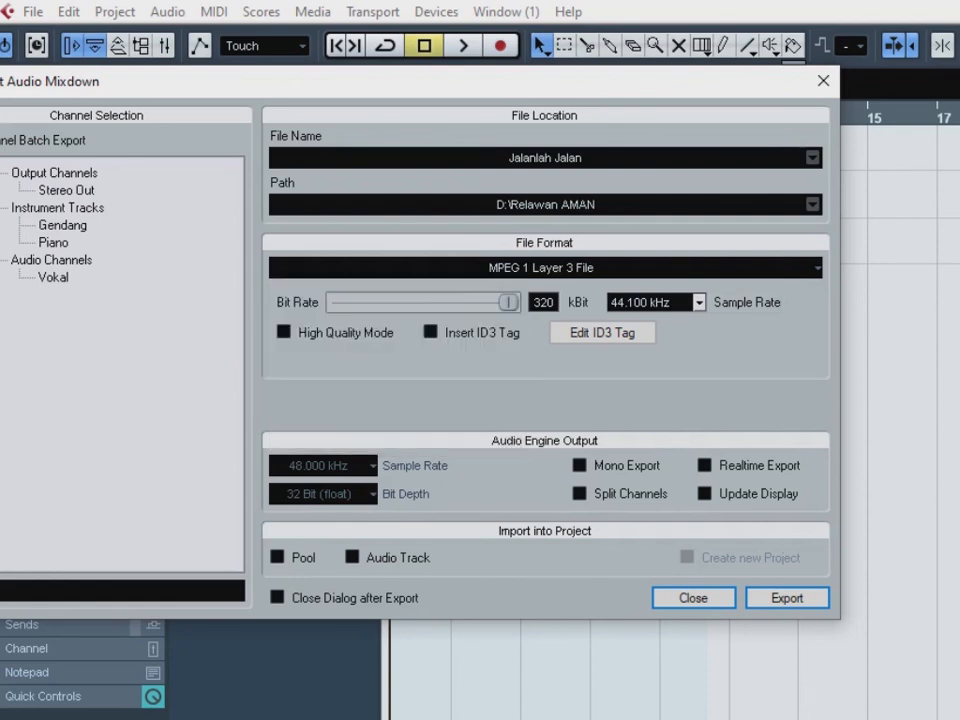
{"action": "mouse_move", "coordinate": [509, 302]}
{"action": "left_mouse_down"}
{"action": "mouse_move", "coordinate": [375, 302]}
{"action": "mouse_move", "coordinate": [509, 302]}
{"action": "left_mouse_up"}
{"action": "left_click", "coordinate": [698, 303]}
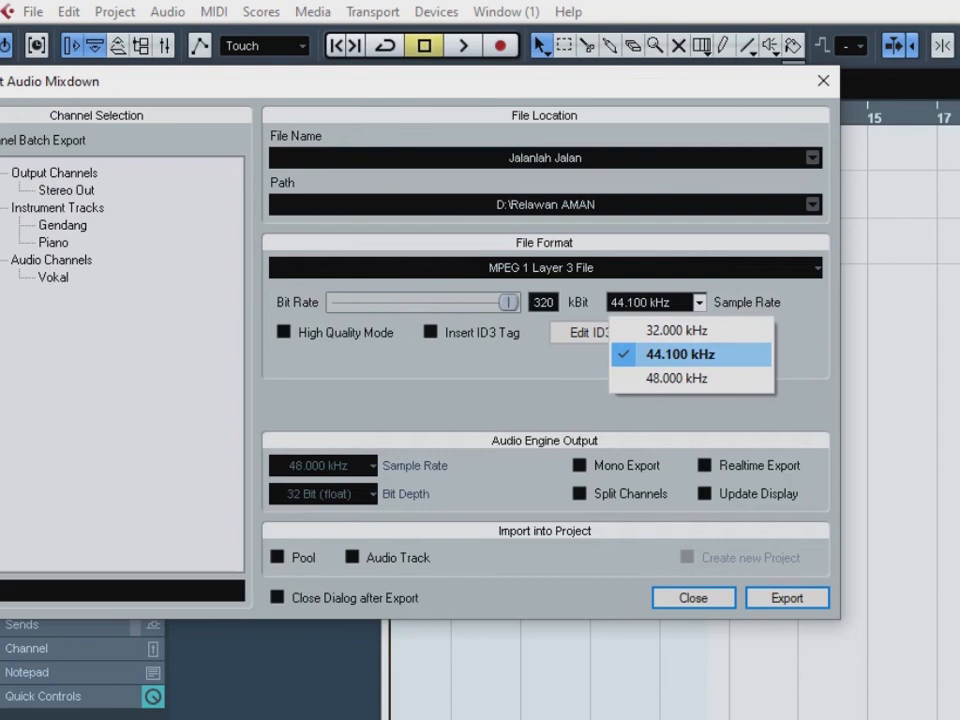
{"action": "left_click", "coordinate": [680, 354]}
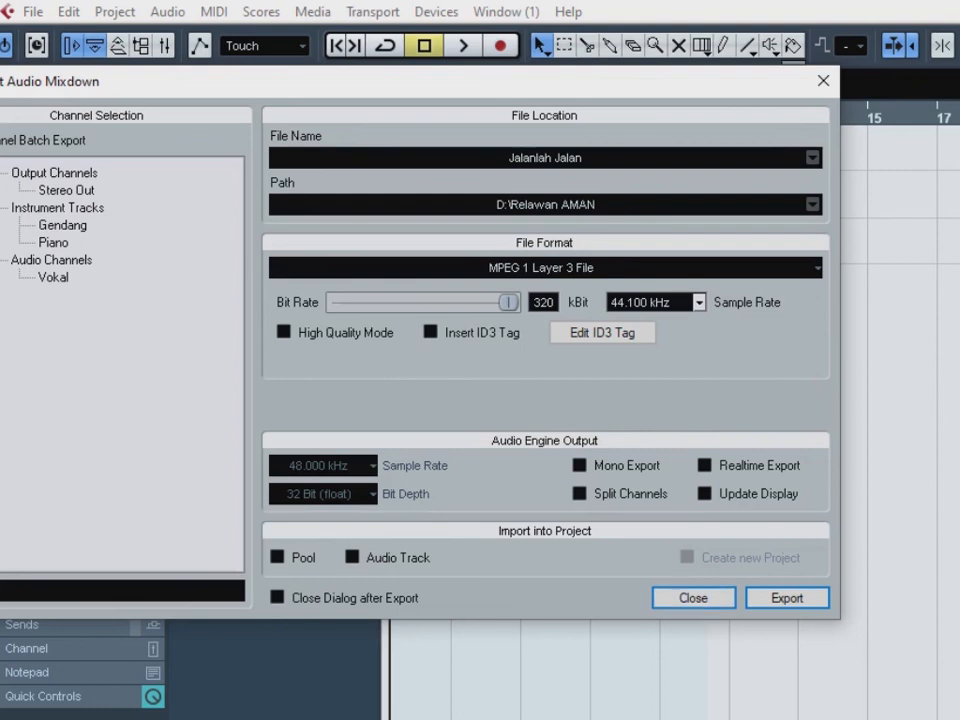
- Name the mixdown file "Sample Produksi 1"
{"action": "left_click", "coordinate": [545, 158]}
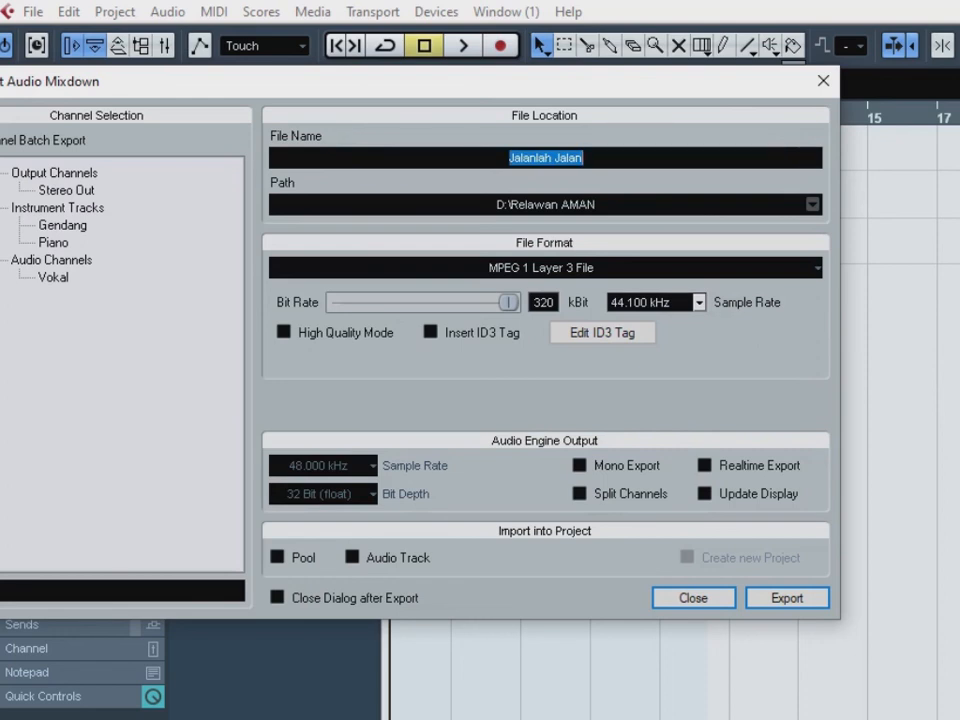
{"action": "type", "text": "Samp"}
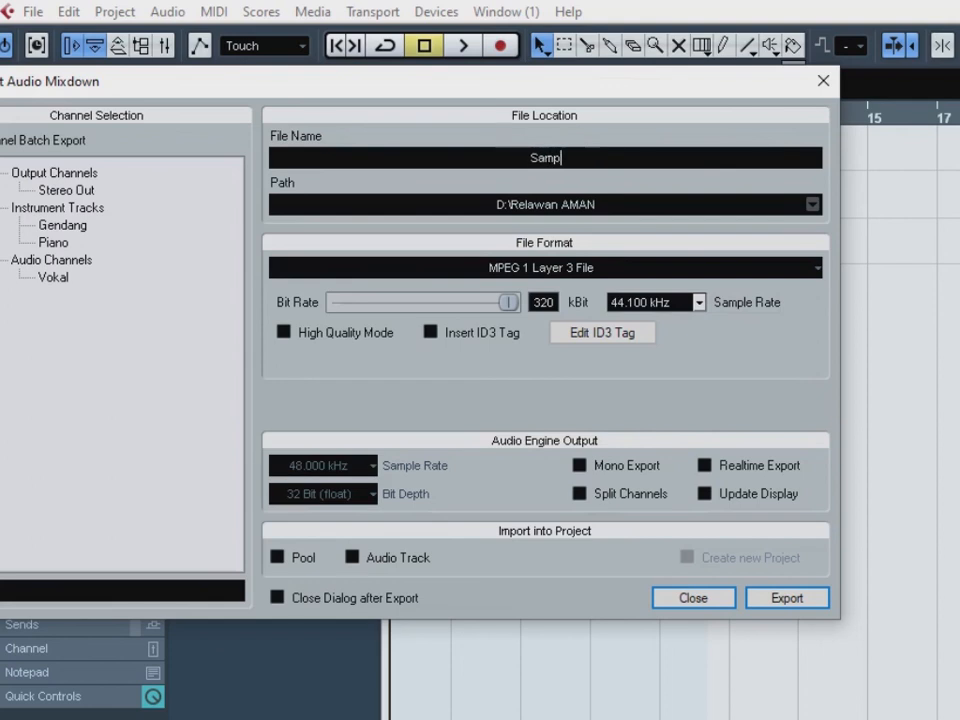
{"action": "type", "text": "le Produksi 1"}
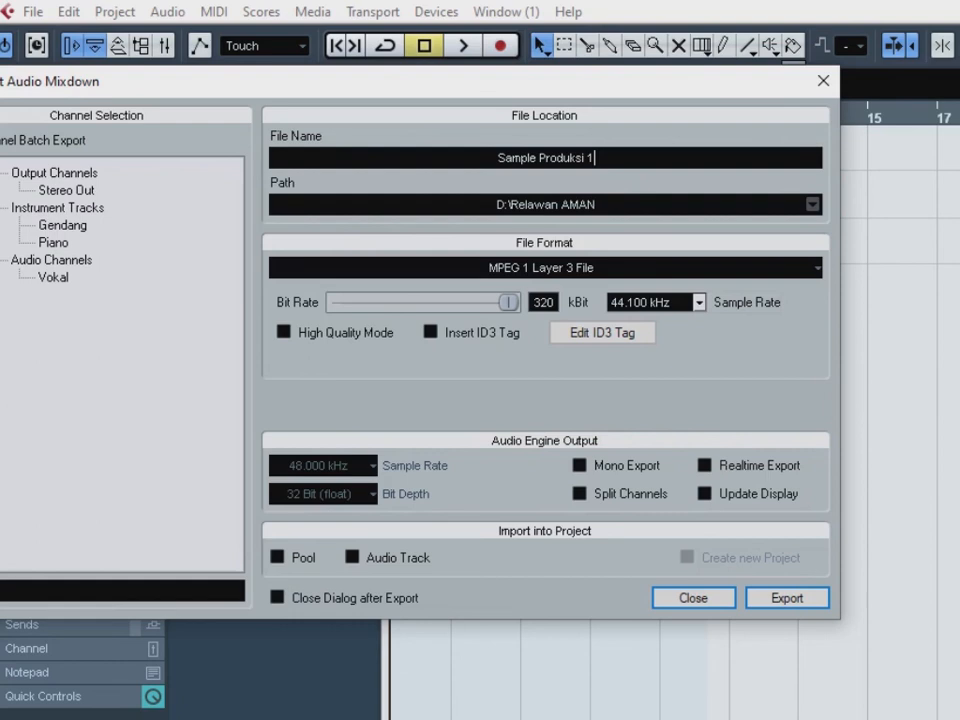
- Set the mixdown's save location to the root of Local Disk (C:), keeping the file name
{"action": "left_click", "coordinate": [812, 204]}
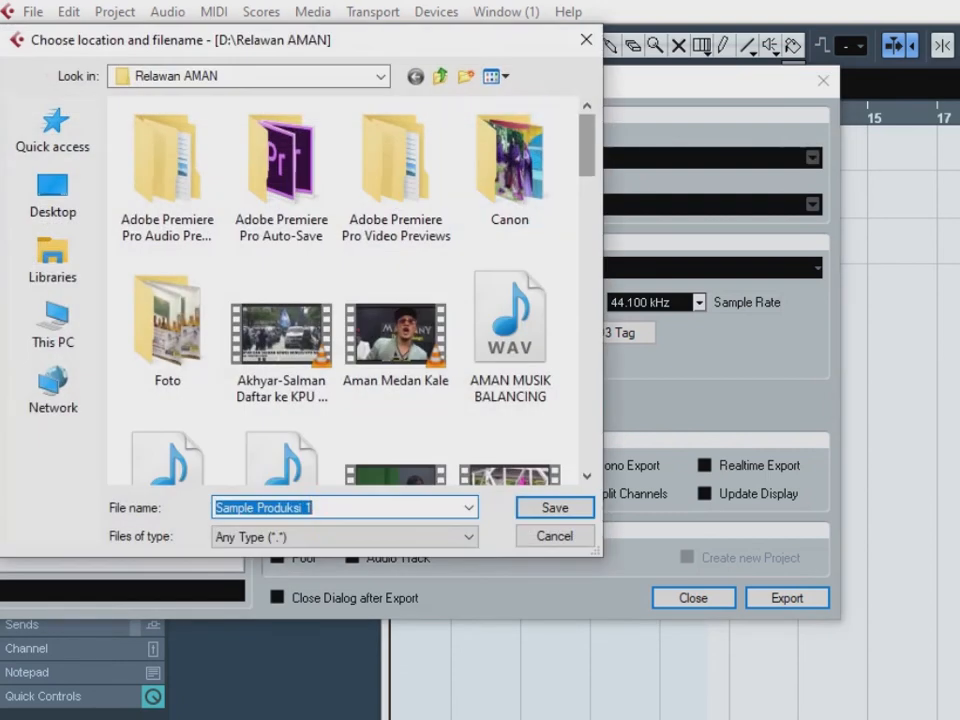
{"action": "left_click", "coordinate": [52, 257]}
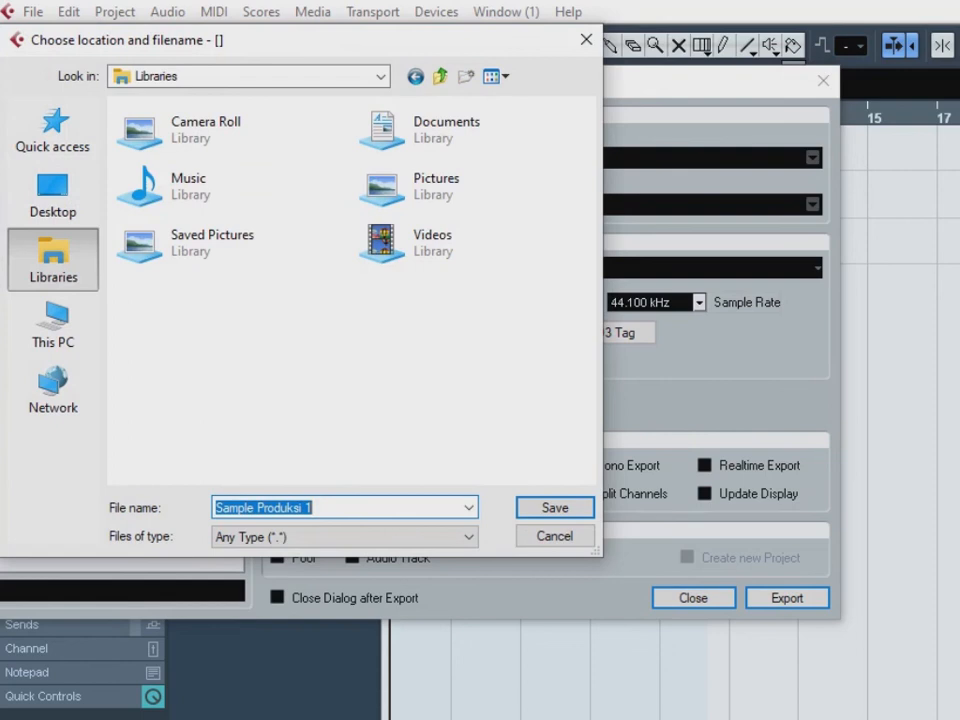
{"action": "left_click", "coordinate": [53, 322]}
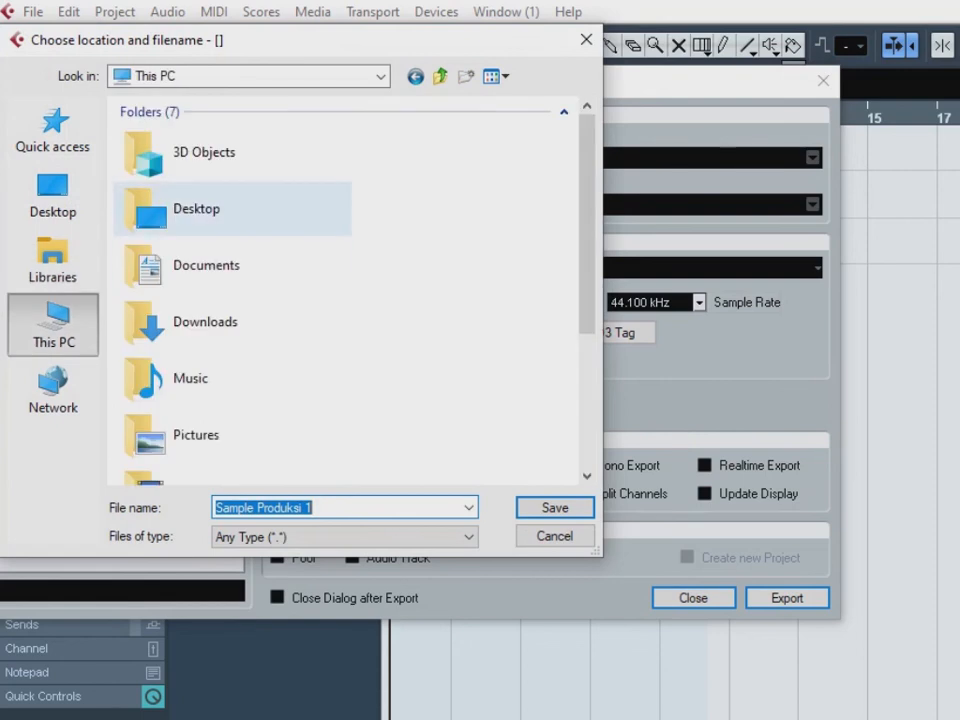
{"action": "scroll", "coordinate": [345, 290], "scroll_direction": "down", "scroll_amount": 3}
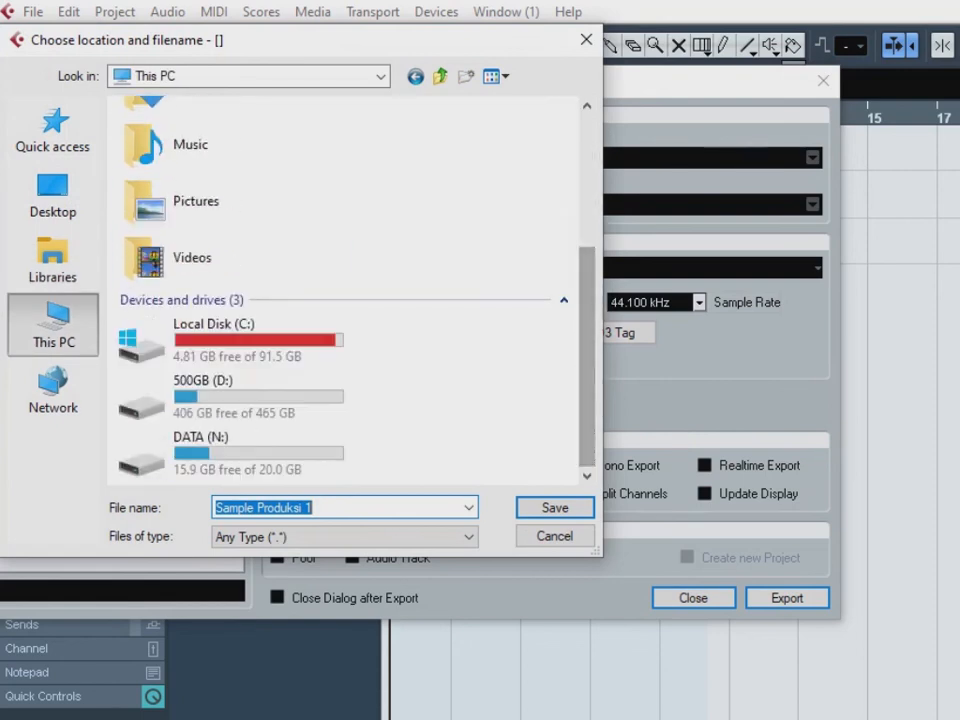
{"action": "double_click", "coordinate": [245, 340]}
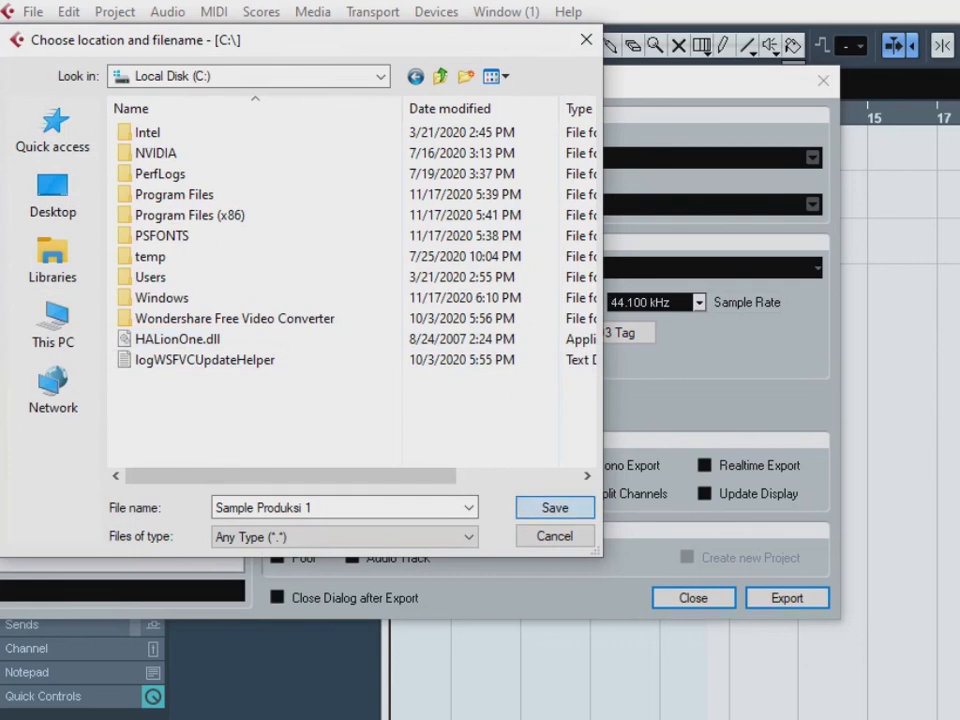
{"action": "key", "text": "Return"}
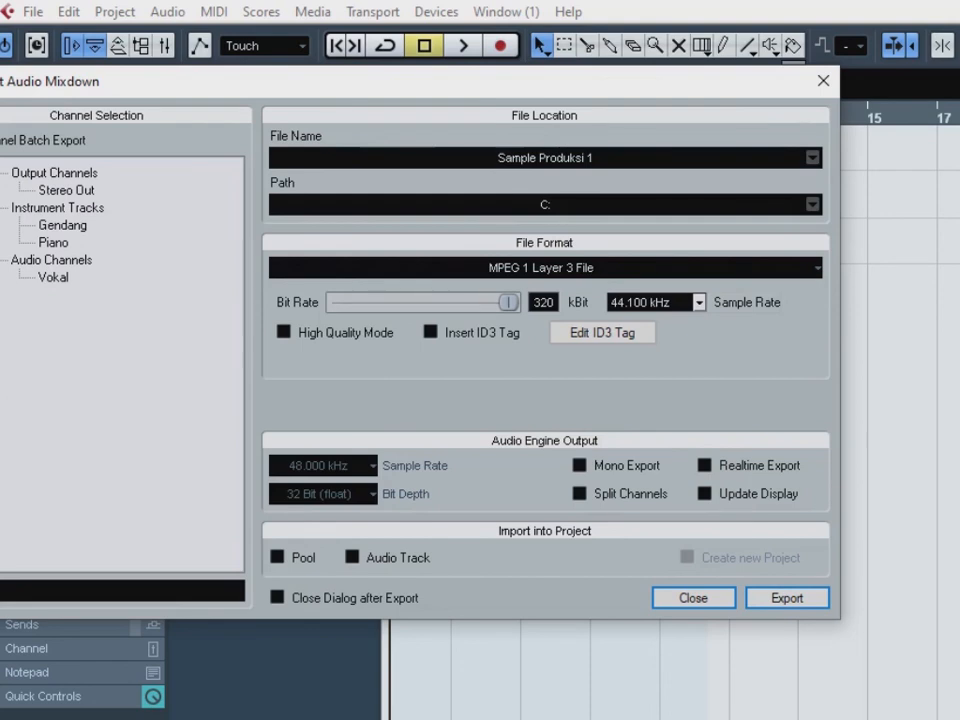
- Change the mixdown format to Wave File with a 44.100 kHz sample rate and 32 Bit (float) depth
{"action": "left_click", "coordinate": [545, 268]}
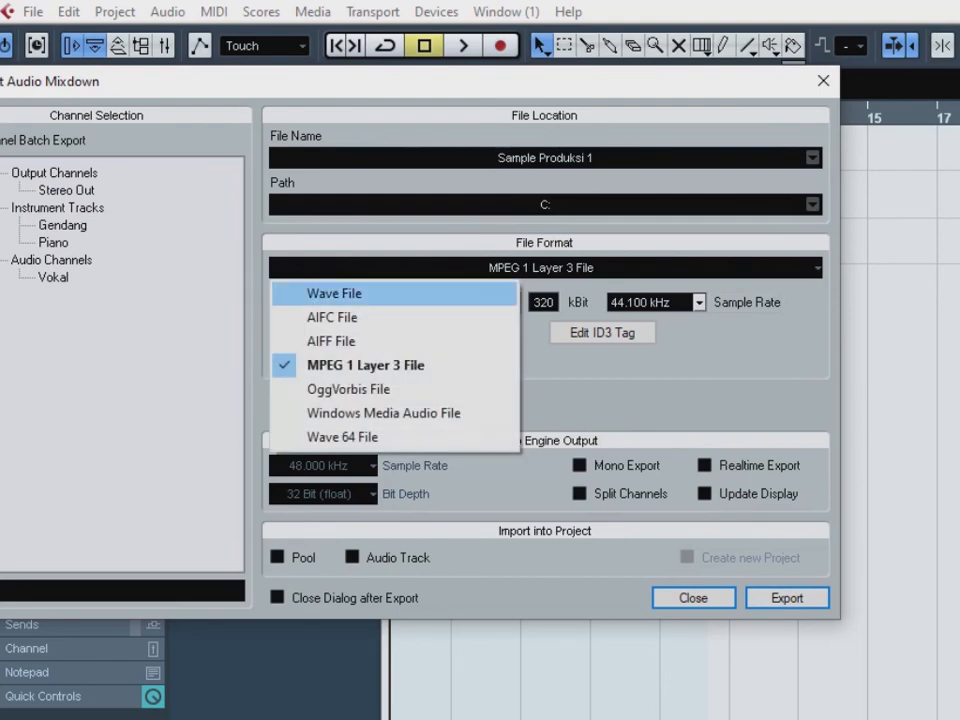
{"action": "left_click", "coordinate": [335, 294]}
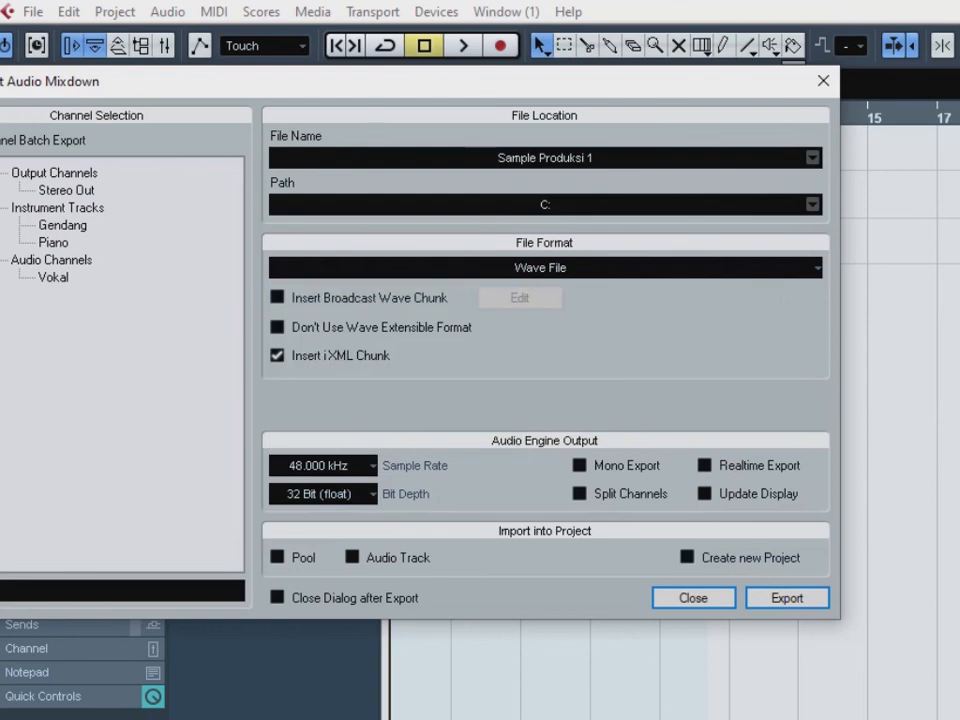
{"action": "left_click", "coordinate": [323, 466]}
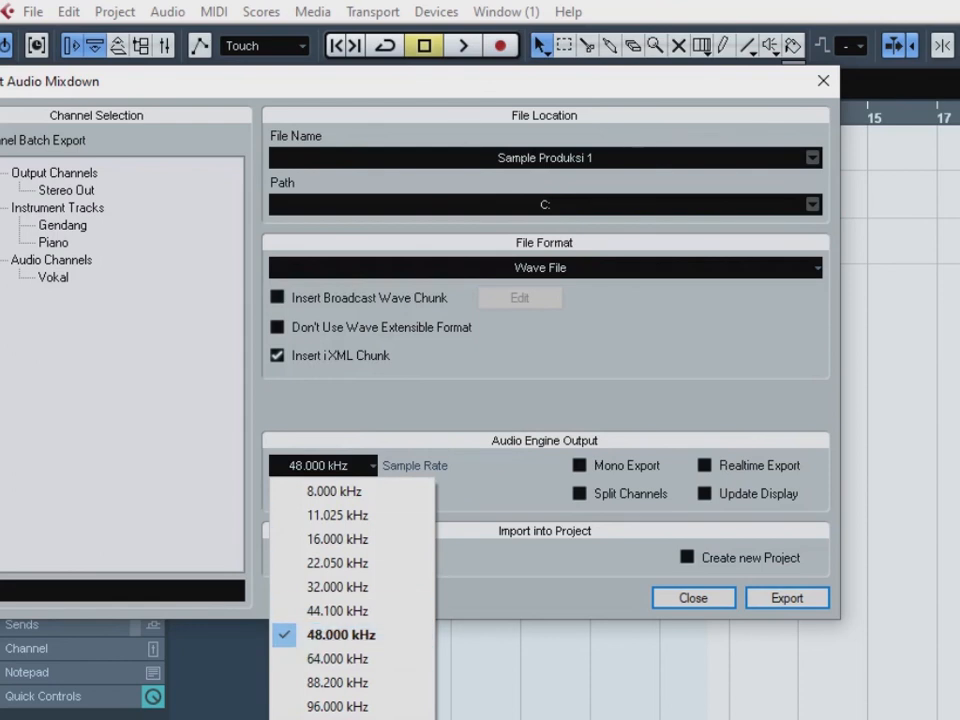
{"action": "key", "text": "Escape"}
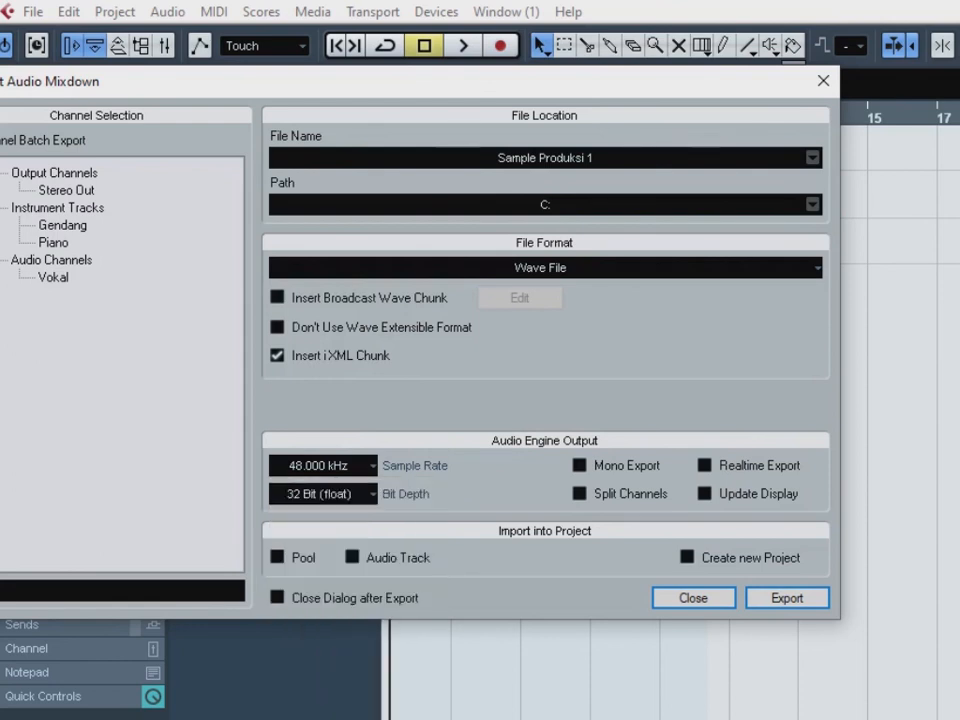
{"action": "left_click", "coordinate": [323, 494]}
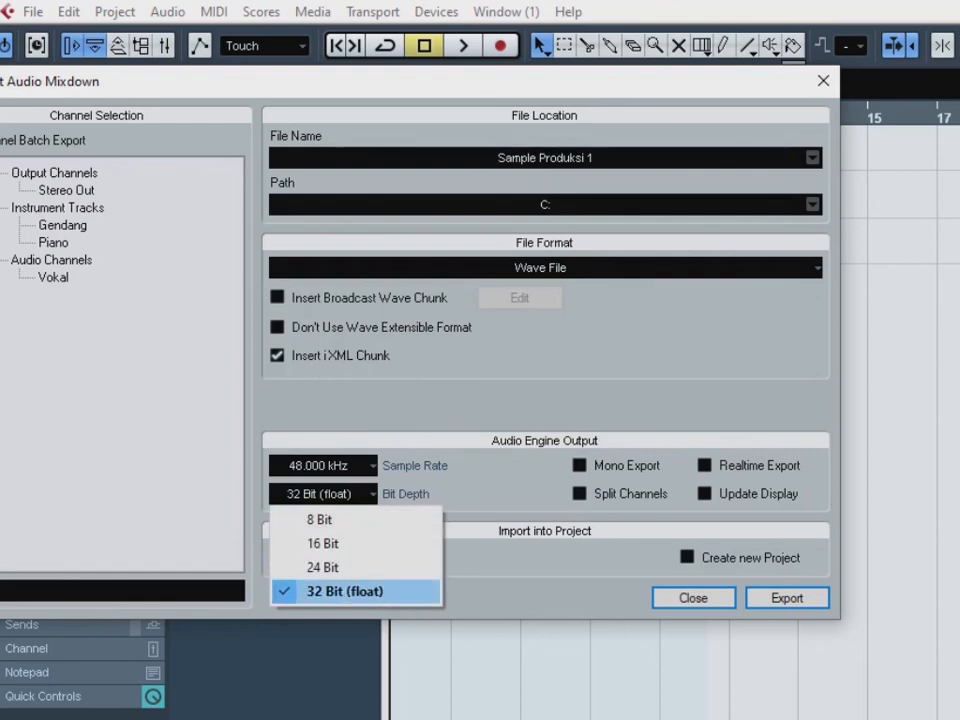
{"action": "left_click", "coordinate": [345, 591]}
{"action": "left_click", "coordinate": [323, 466]}
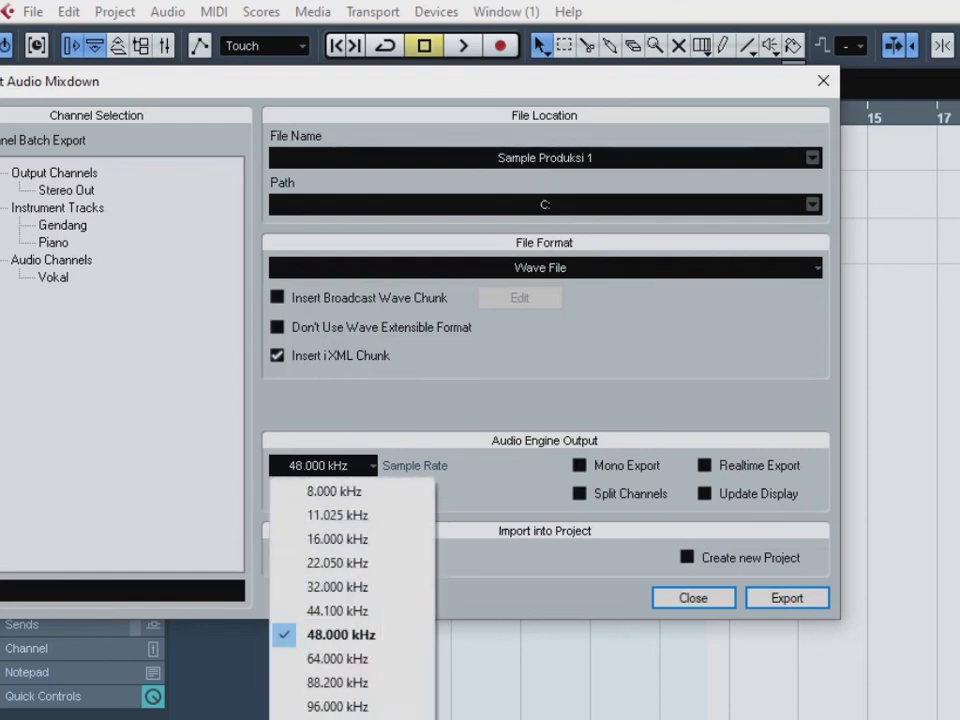
{"action": "left_click", "coordinate": [321, 611]}
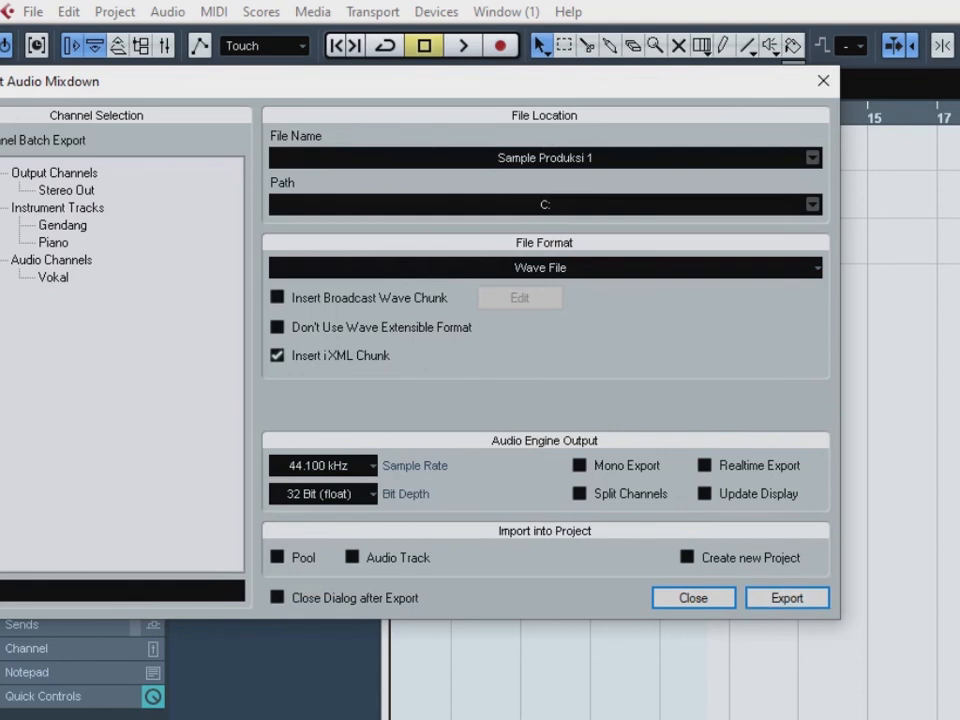
- Close the export dialog without exporting and move the right locator closer to the end of the clips near bar 10
{"action": "left_click", "coordinate": [823, 81]}
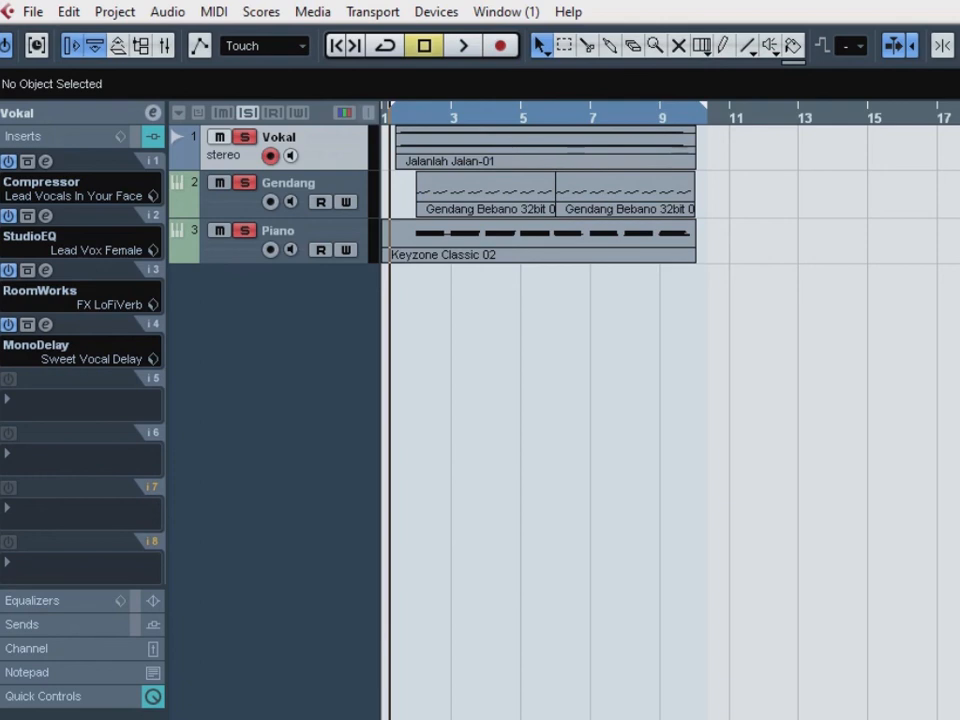
{"action": "left_click_drag", "start_coordinate": [705, 106], "coordinate": [699, 106]}
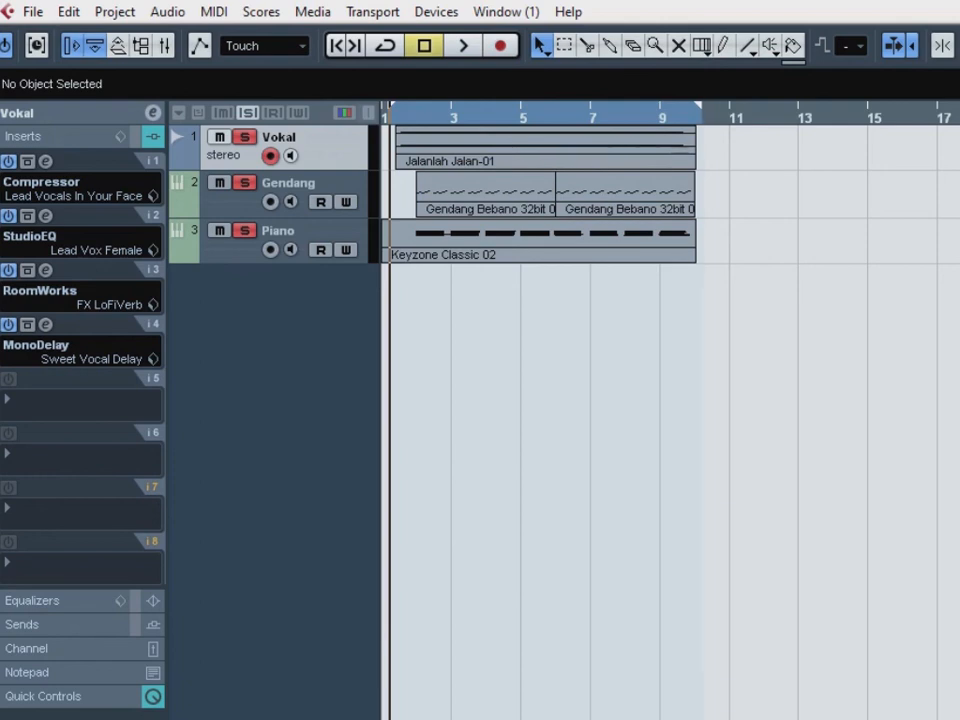